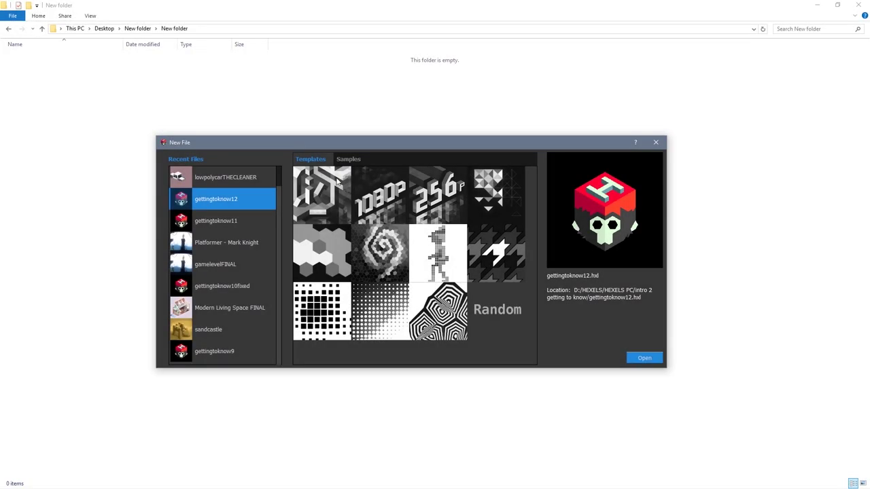
# Create a new document from the Squares template with a 48 x 48 canvas.
pyautogui.moveTo(401, 140); pyautogui.dragTo(398, 135)
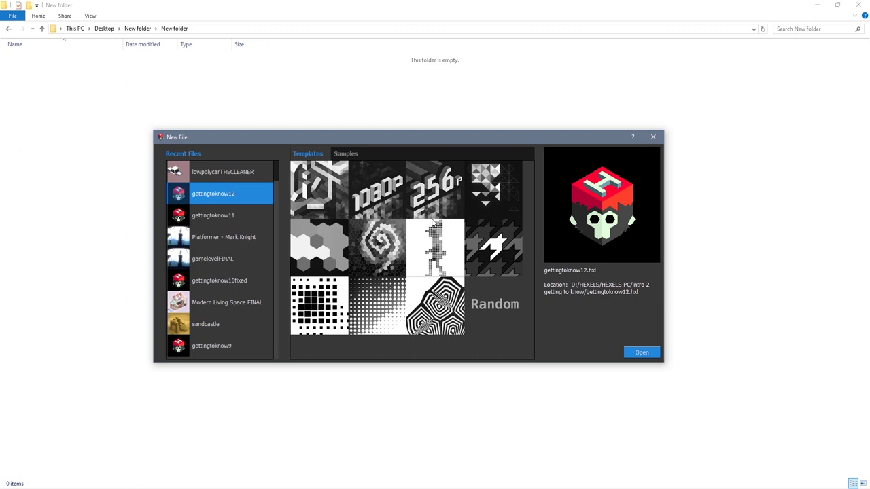
pyautogui.click(435, 247)
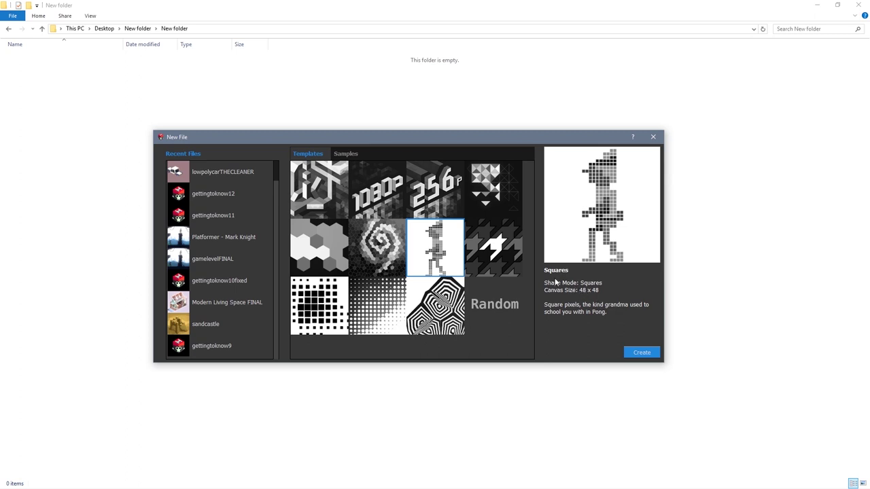
pyautogui.click(640, 352)
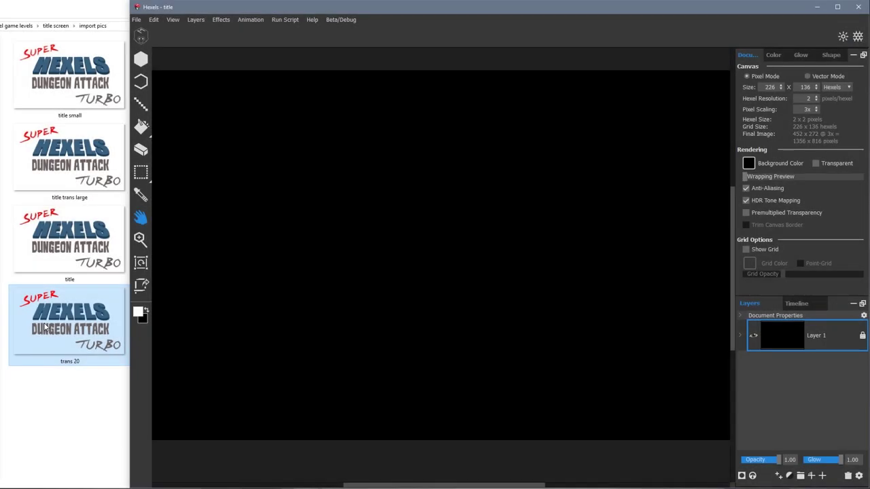
# Try to place the trans 20 image on the title canvas straight from its folder, and undo the placement.
pyautogui.moveTo(41, 329); pyautogui.dragTo(287, 274)
pyautogui.moveTo(62, 314); pyautogui.dragTo(450, 185)
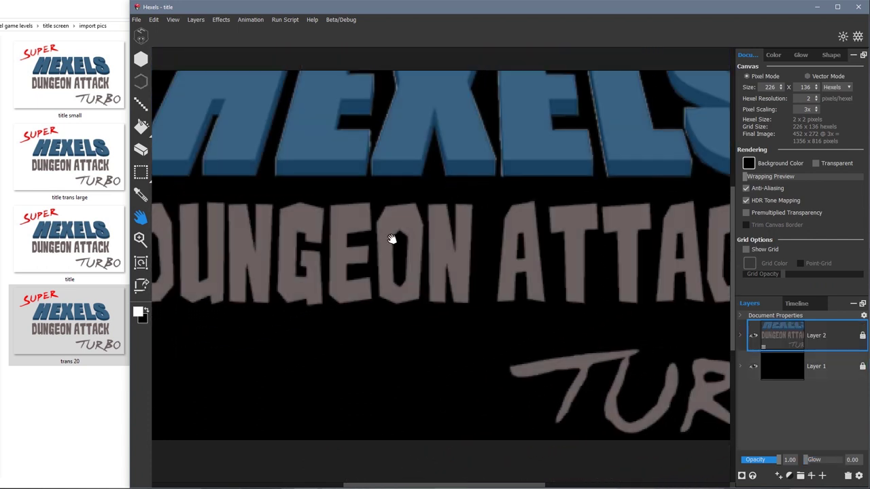
pyautogui.hotkey('ctrl', 'z')
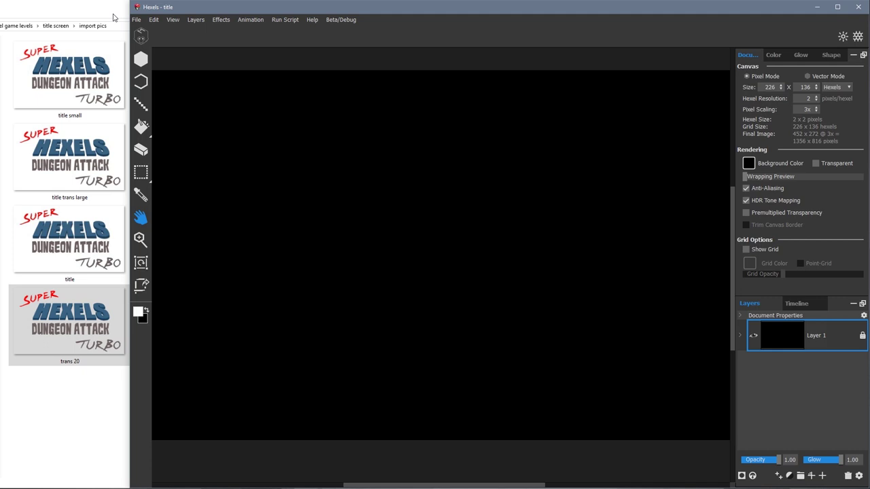
# Import the trans 20 image, rescaled for the current canvas (Aliased) with a scale factor of 0.320.
pyautogui.click(136, 19)
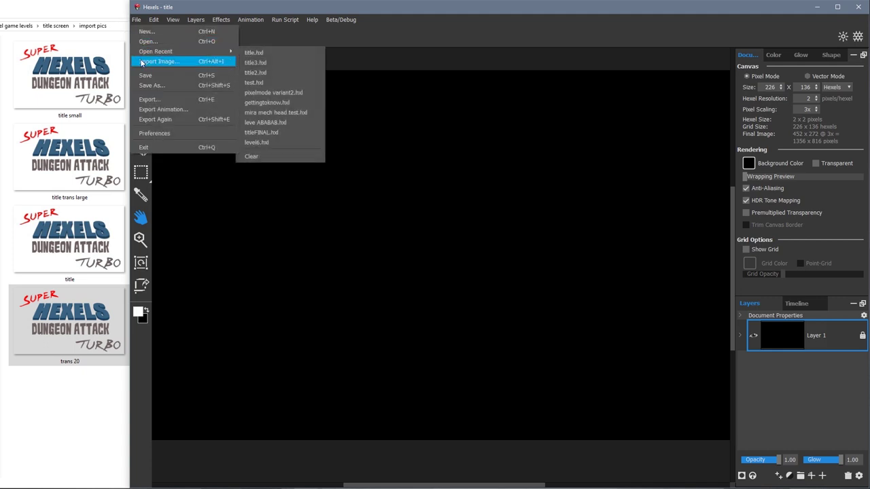
pyautogui.click(167, 60)
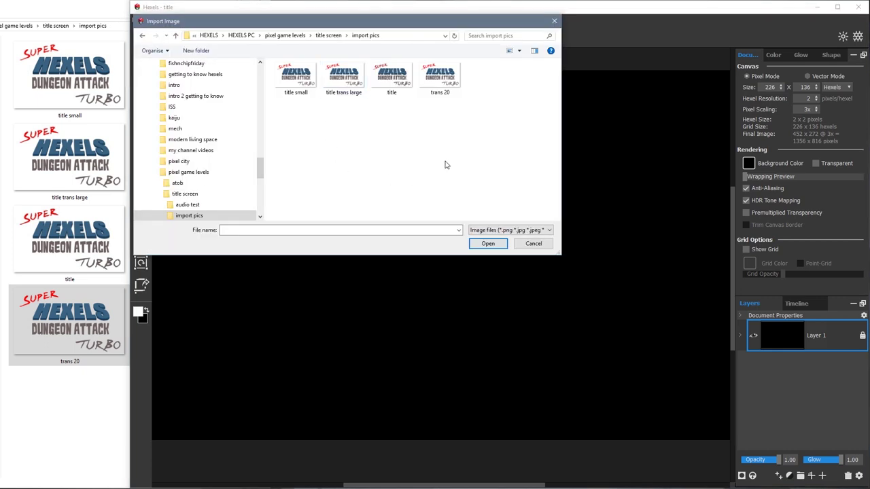
pyautogui.click(439, 77)
pyautogui.click(484, 243)
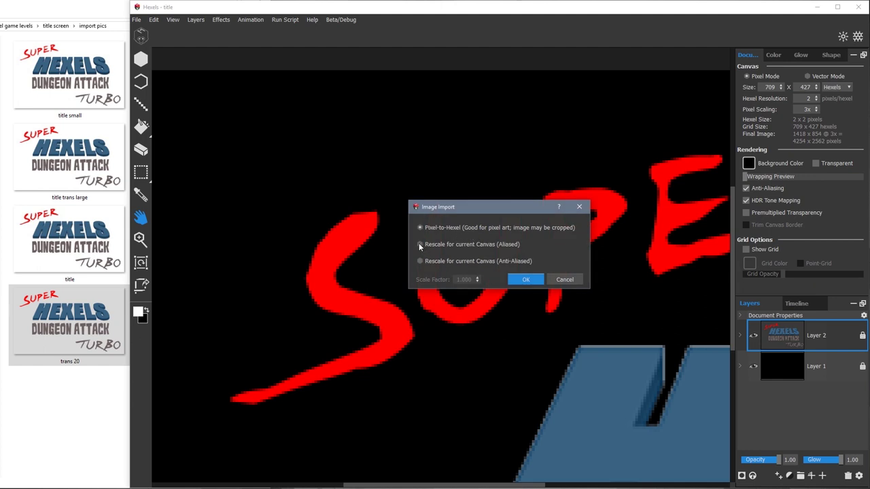
pyautogui.click(420, 244)
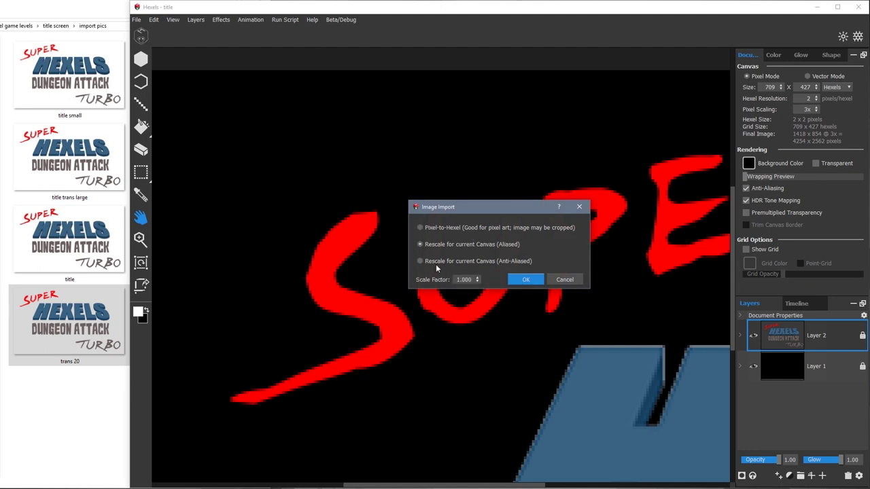
pyautogui.click(476, 281)
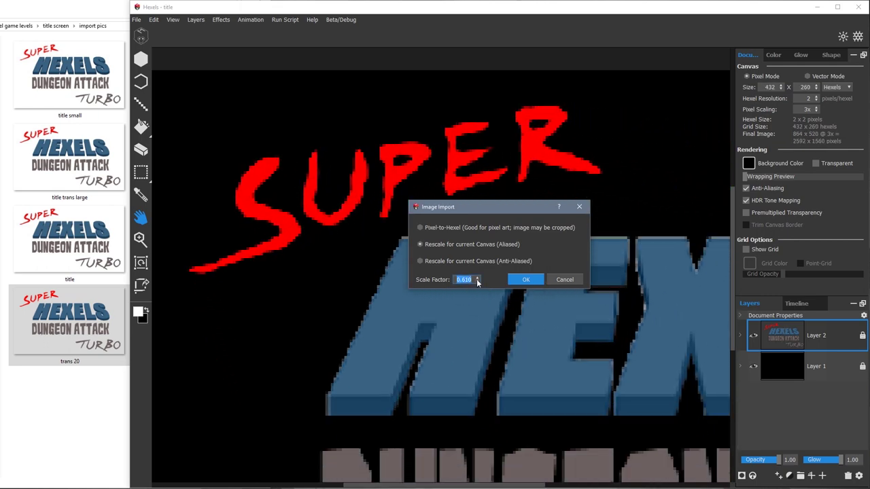
pyautogui.scroll(-16, 477, 283)
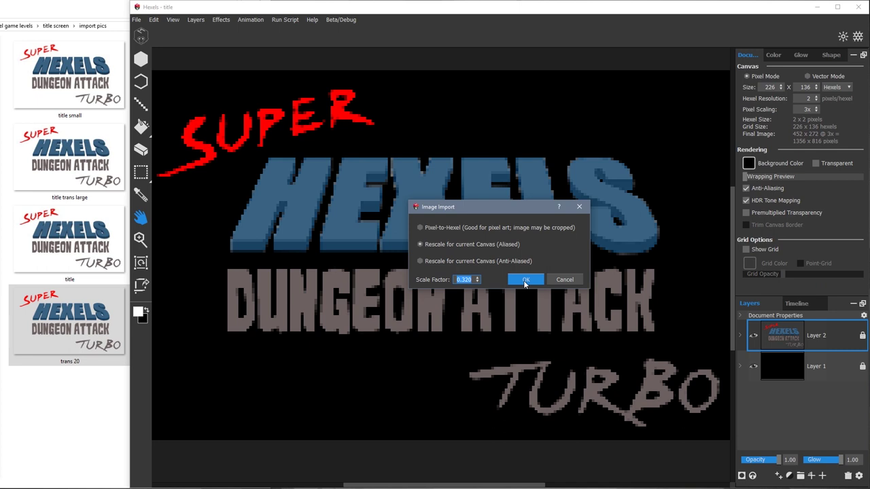
pyautogui.click(525, 280)
# Erase the blurry fringe pixels along the sides, upper edges and base of the HEXELS letters.
pyautogui.click(837, 7)
pyautogui.moveTo(361, 200); pyautogui.dragTo(356, 202)
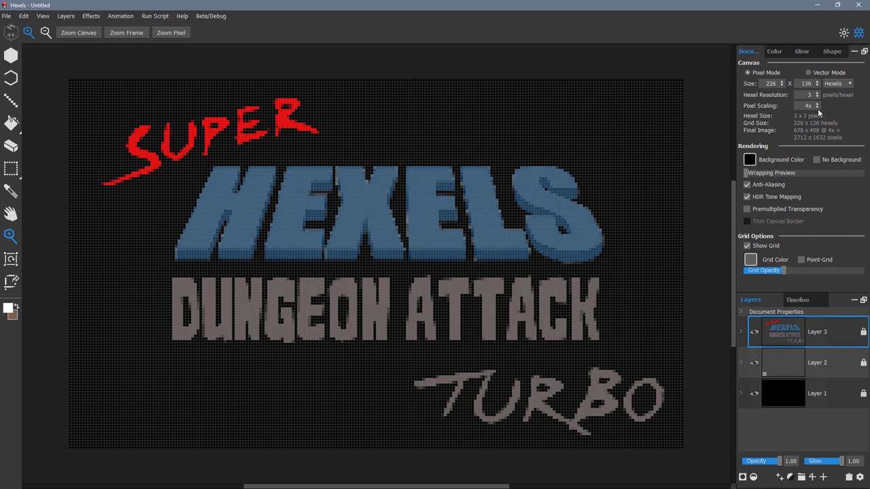
pyautogui.click(11, 146)
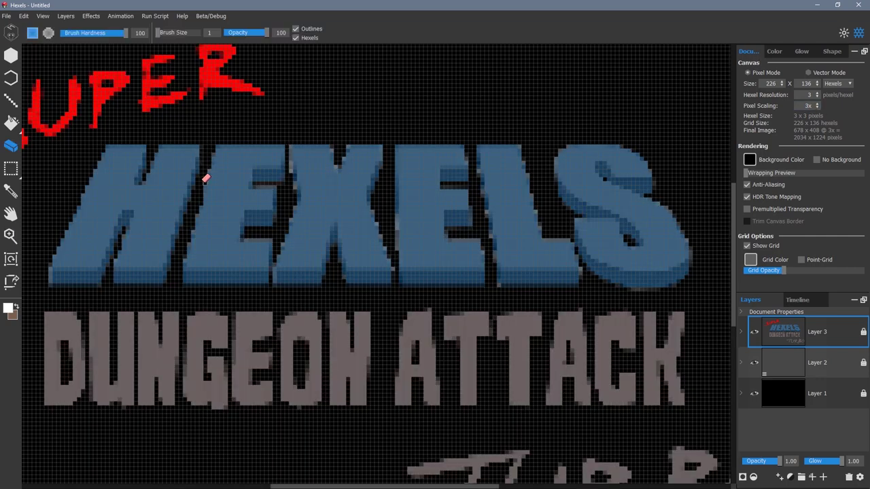
pyautogui.moveTo(245, 240); pyautogui.dragTo(272, 241)
pyautogui.moveTo(291, 146); pyautogui.dragTo(291, 168)
pyautogui.moveTo(272, 243); pyautogui.dragTo(273, 287)
pyautogui.moveTo(397, 250); pyautogui.dragTo(397, 146)
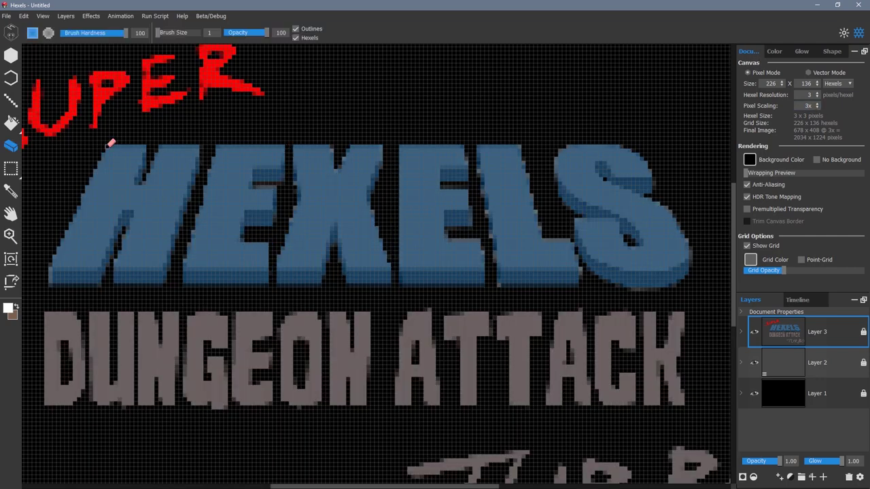
pyautogui.moveTo(216, 147); pyautogui.dragTo(284, 147)
pyautogui.moveTo(399, 147); pyautogui.dragTo(464, 147)
pyautogui.moveTo(480, 147); pyautogui.dragTo(521, 147)
pyautogui.moveTo(579, 285); pyautogui.dragTo(50, 285)
# Redraw the base edges of the H and L in the sampled dark blue and erase the fringe above the L's foot.
pyautogui.click(11, 100)
pyautogui.keyDown('alt'); pyautogui.click(75, 277); pyautogui.keyUp('alt')
pyautogui.moveTo(54, 285); pyautogui.dragTo(101, 285)
pyautogui.moveTo(498, 286); pyautogui.dragTo(577, 285)
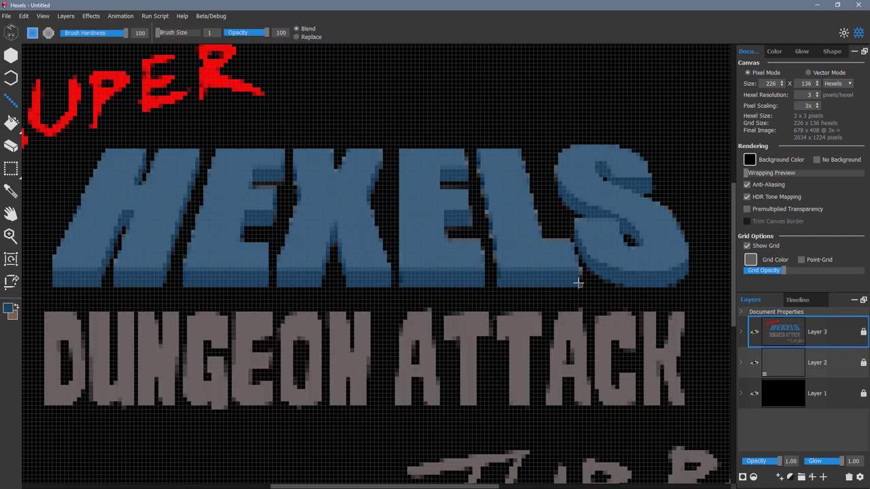
pyautogui.click(11, 146)
pyautogui.moveTo(570, 241); pyautogui.dragTo(542, 240)
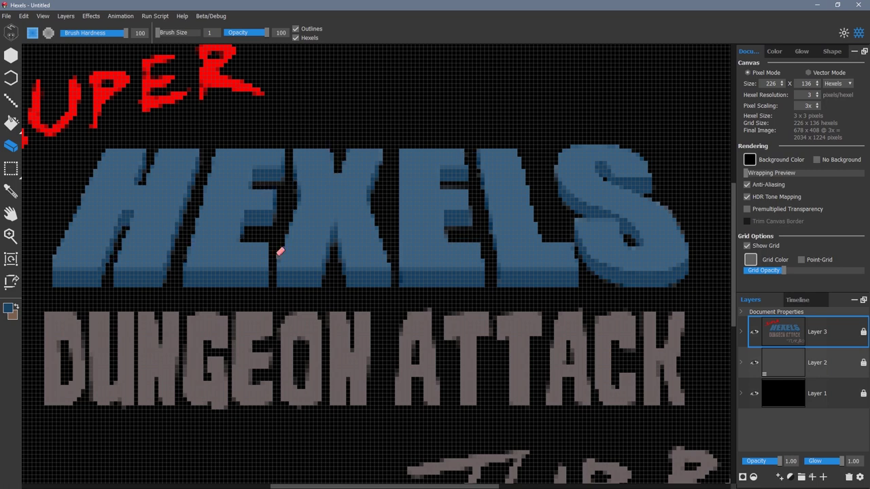
# Select the whole HEXELS word with a rectangular selection.
pyautogui.press('m')
pyautogui.moveTo(42, 301); pyautogui.dragTo(710, 141)
# Try to move the selected HEXELS lettering to a new layer by cutting and pasting it.
pyautogui.click(23, 16)
pyautogui.click(32, 51)
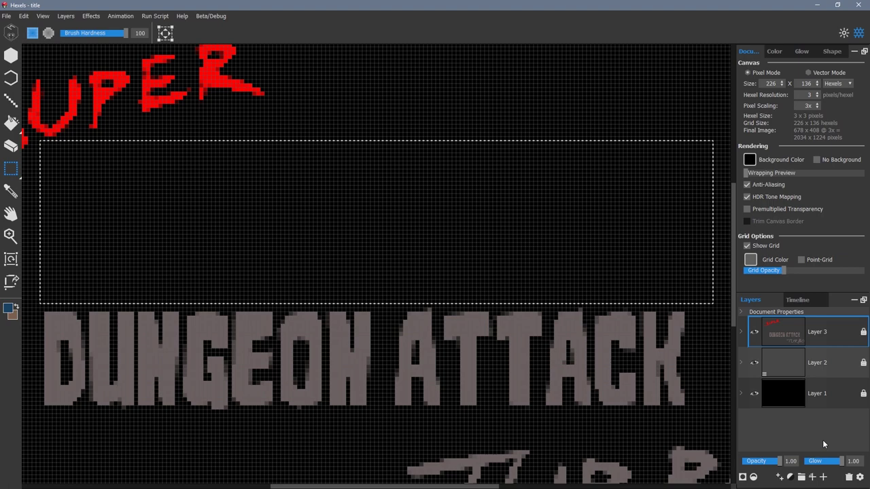
pyautogui.click(812, 477)
pyautogui.hotkey('ctrl', 'v')
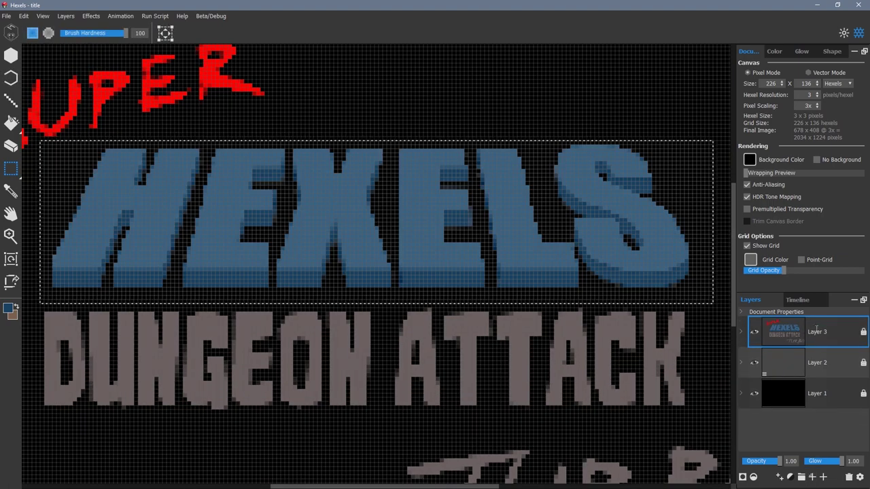
# Duplicate Layer 3 and keep only the selected HEXELS lettering on the copy by inverting the selection.
pyautogui.rightClick(787, 333)
pyautogui.click(810, 347)
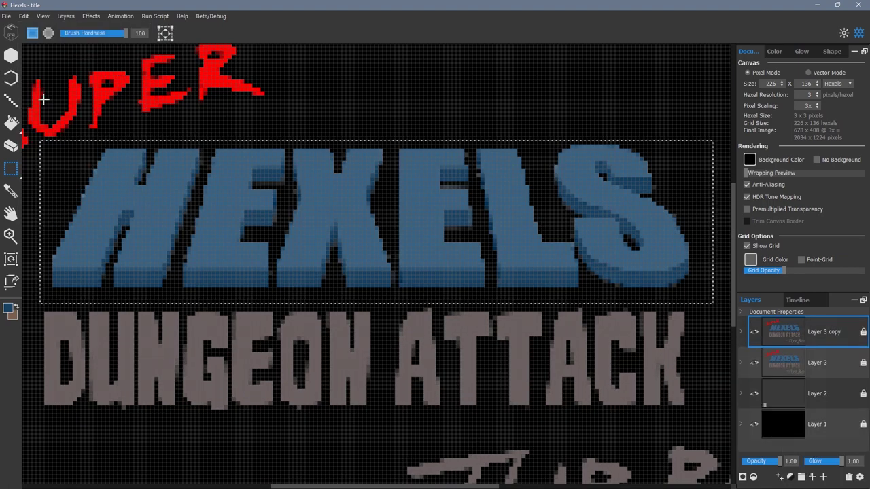
pyautogui.click(24, 16)
pyautogui.click(41, 100)
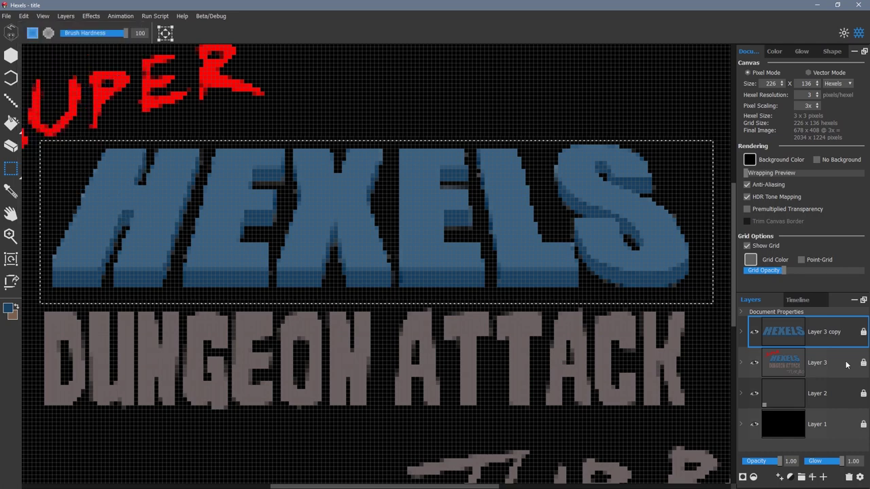
# Delete the HEXELS lettering from Layer 3, hide that layer and make Layer 3 copy active.
pyautogui.click(846, 362)
pyautogui.press('Delete')
pyautogui.click(764, 333)
pyautogui.click(754, 363)
# Turn the HEXELS lettering grey with a Hue Saturation adjustment: contrast 1.45, saturation 0, lightness 1.07 and raised brightness.
pyautogui.click(11, 145)
pyautogui.click(23, 16)
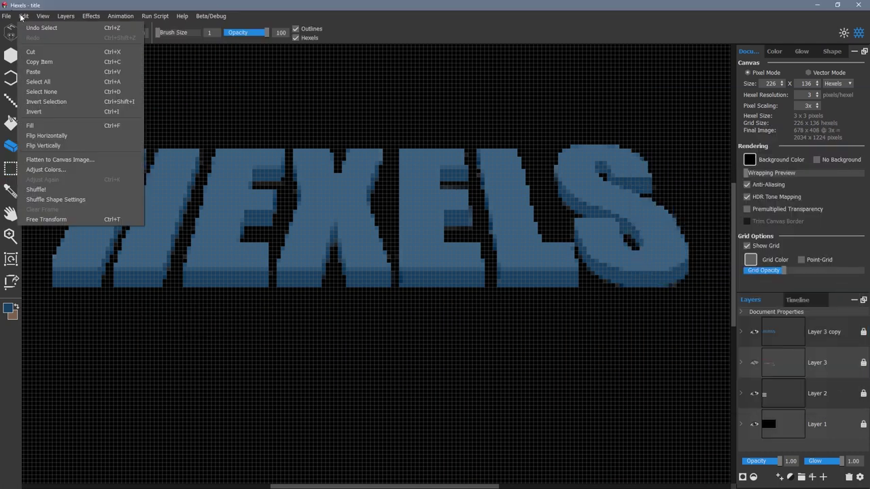
pyautogui.click(59, 171)
pyautogui.moveTo(760, 76); pyautogui.dragTo(773, 89)
pyautogui.moveTo(753, 103); pyautogui.dragTo(710, 103)
pyautogui.moveTo(754, 116); pyautogui.dragTo(770, 116)
pyautogui.moveTo(753, 129); pyautogui.dragTo(757, 129)
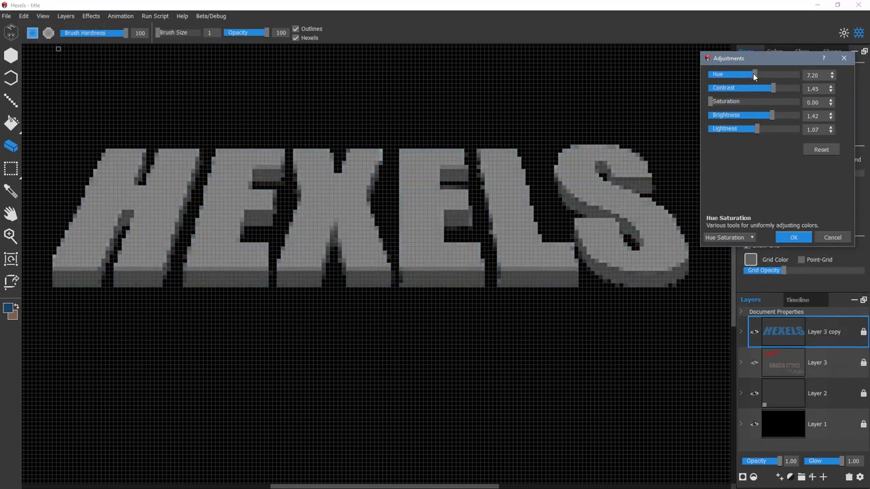
pyautogui.moveTo(710, 102); pyautogui.dragTo(719, 102)
pyautogui.moveTo(770, 116); pyautogui.dragTo(768, 116)
pyautogui.moveTo(753, 75)
pyautogui.mouseDown()
pyautogui.moveTo(740, 78)
pyautogui.moveTo(752, 76)
pyautogui.mouseUp()
pyautogui.moveTo(718, 103); pyautogui.dragTo(711, 103)
pyautogui.click(793, 237)
# Add a new layer above the HEXELS lettering for line work, set the hexel resolution to 1 and turn off the grid.
pyautogui.click(11, 101)
pyautogui.keyDown('alt'); pyautogui.click(212, 158); pyautogui.keyUp('alt')
pyautogui.click(812, 477)
pyautogui.doubleClick(817, 97)
pyautogui.click(747, 246)
# Draw light-grey highlight lines along the slanted edges of the letter H.
pyautogui.moveTo(107, 151); pyautogui.dragTo(55, 265)
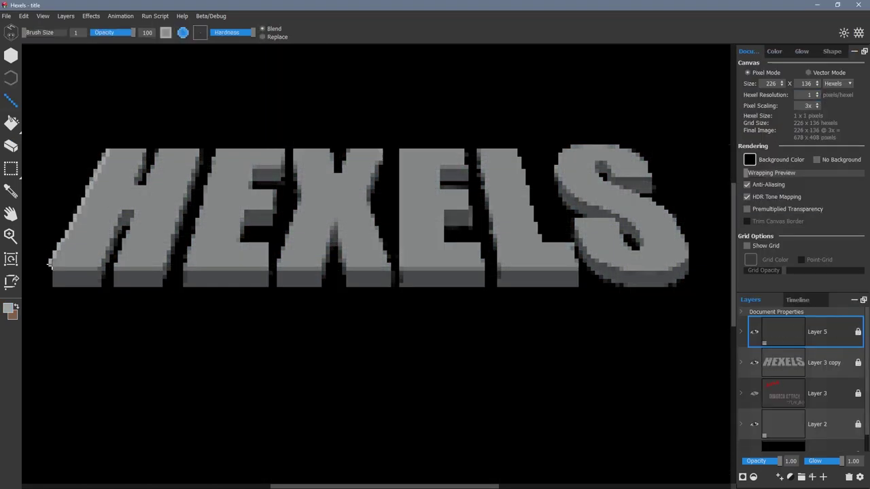
pyautogui.moveTo(123, 214); pyautogui.dragTo(100, 264)
pyautogui.moveTo(145, 152); pyautogui.dragTo(132, 183)
pyautogui.moveTo(160, 151); pyautogui.dragTo(148, 182)
pyautogui.moveTo(199, 151); pyautogui.dragTo(165, 266)
# Draw light-grey highlight lines along the lower front edges across the HEXELS letters.
pyautogui.moveTo(55, 269); pyautogui.dragTo(100, 268)
pyautogui.moveTo(116, 269); pyautogui.dragTo(266, 269)
pyautogui.moveTo(400, 269); pyautogui.dragTo(482, 268)
pyautogui.moveTo(499, 268); pyautogui.dragTo(576, 269)
pyautogui.moveTo(621, 268); pyautogui.dragTo(670, 269)
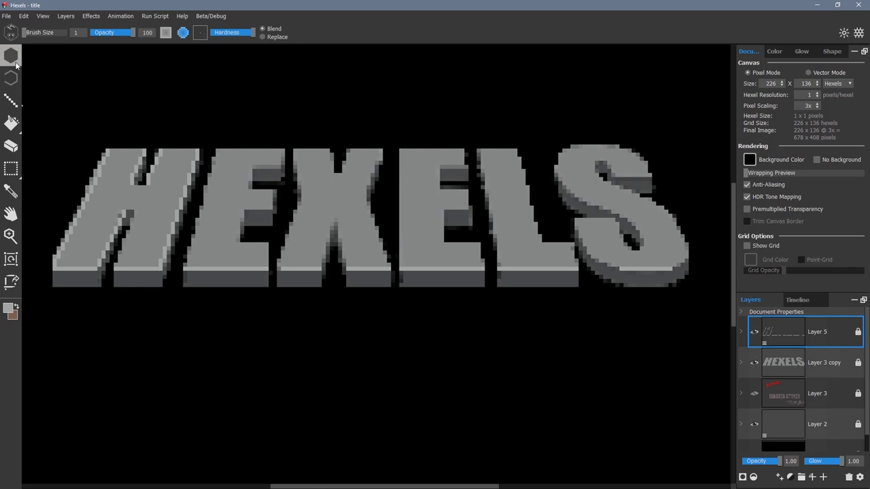
# Outline the front faces of both E letters with light-grey highlight lines.
pyautogui.moveTo(401, 150); pyautogui.dragTo(401, 266)
pyautogui.moveTo(469, 191); pyautogui.dragTo(445, 191)
pyautogui.moveTo(401, 151); pyautogui.dragTo(464, 150)
pyautogui.moveTo(283, 151)
pyautogui.mouseDown()
pyautogui.moveTo(217, 150)
pyautogui.moveTo(186, 265)
pyautogui.mouseUp()
pyautogui.moveTo(267, 265); pyautogui.dragTo(266, 244)
# Draw light-grey highlight lines along the side and leg edges of the X.
pyautogui.moveTo(369, 204); pyautogui.dragTo(389, 266)
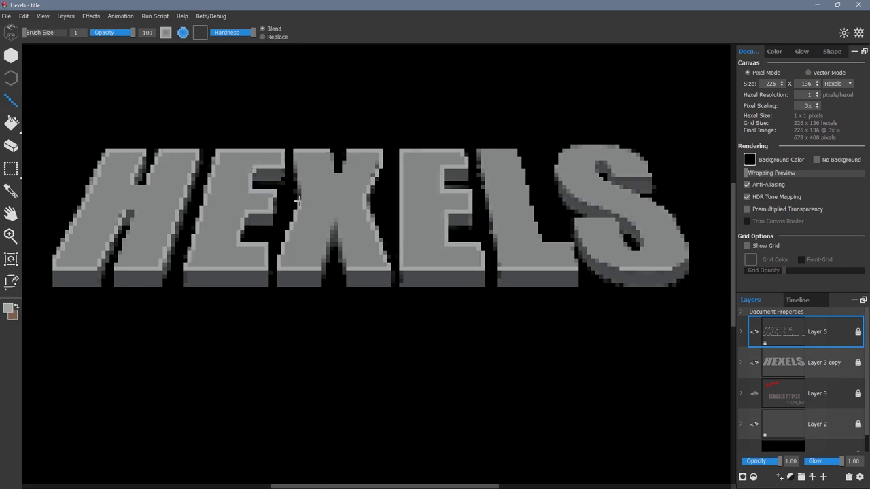
pyautogui.moveTo(295, 152); pyautogui.dragTo(303, 197)
pyautogui.moveTo(335, 228); pyautogui.dragTo(345, 265)
# Outline the front faces of the L and the S with light-grey highlight lines.
pyautogui.moveTo(479, 149); pyautogui.dragTo(501, 266)
pyautogui.moveTo(527, 211); pyautogui.dragTo(578, 266)
pyautogui.moveTo(578, 217)
pyautogui.mouseDown()
pyautogui.moveTo(690, 255)
pyautogui.moveTo(596, 167)
pyautogui.moveTo(649, 168)
pyautogui.moveTo(571, 144)
pyautogui.mouseUp()
pyautogui.moveTo(557, 146); pyautogui.dragTo(611, 214)
# Erase the stray dark pixels on both sides of the X on Layer 3 copy.
pyautogui.press('e')
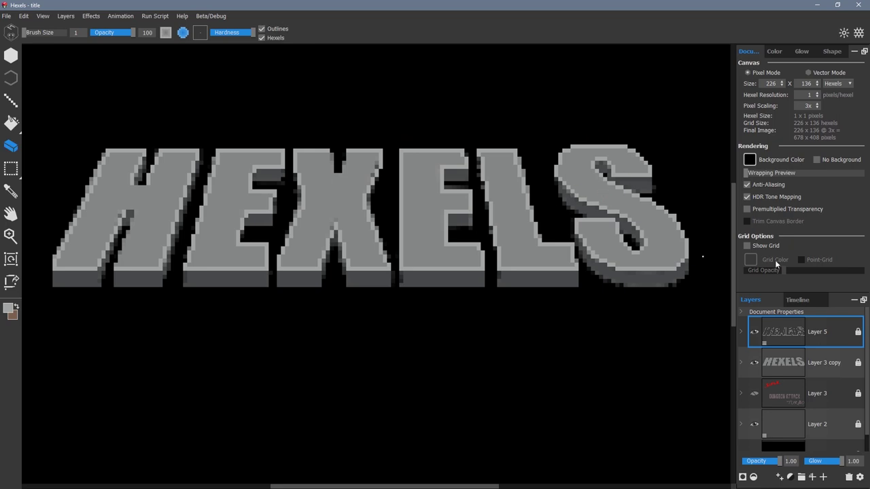
pyautogui.click(819, 362)
pyautogui.moveTo(297, 187); pyautogui.dragTo(292, 229)
pyautogui.moveTo(371, 209); pyautogui.dragTo(376, 229)
# Draw a highlight line on Layer 5 along the inner edge of the H's second leg.
pyautogui.press('l')
pyautogui.click(805, 330)
pyautogui.moveTo(136, 212); pyautogui.dragTo(115, 266)
pyautogui.press('b')
pyautogui.click(806, 362)
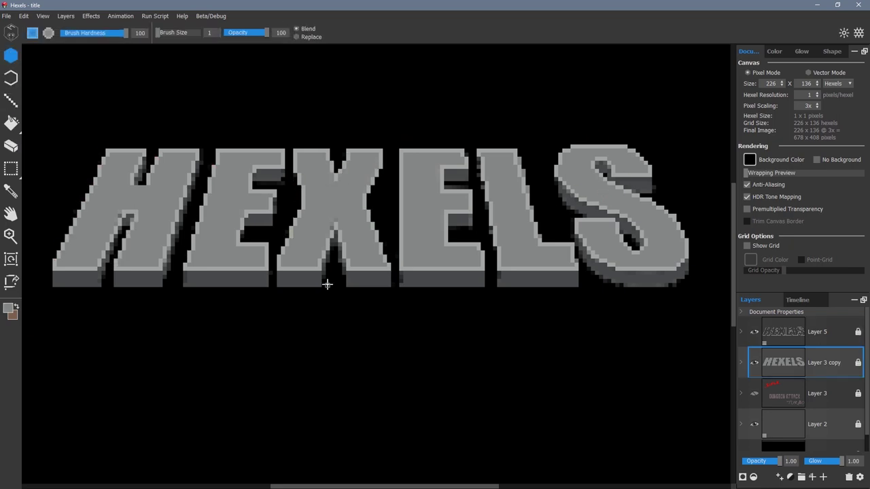
pyautogui.press('e')
pyautogui.press('b')
pyautogui.click(7, 15)
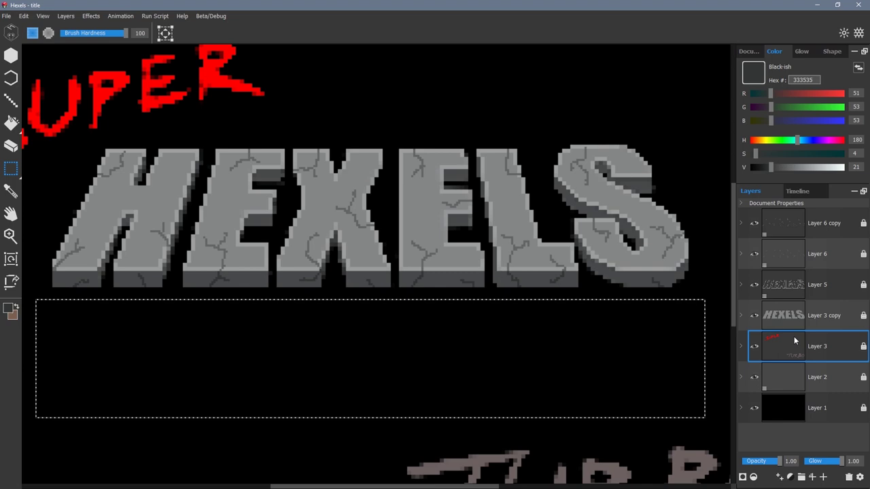
# Separate the DUNGEON ATTACK lettering onto its own copy of Layer 3 and erase the fringe pixels around its letters.
pyautogui.click(24, 15)
pyautogui.click(40, 113)
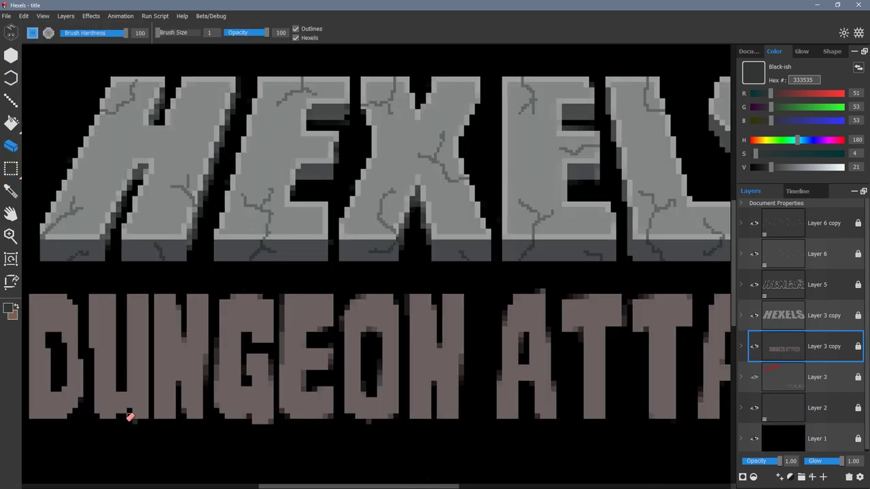
pyautogui.moveTo(129, 417)
pyautogui.mouseDown()
pyautogui.moveTo(282, 333)
pyautogui.moveTo(374, 334)
pyautogui.moveTo(557, 387)
pyautogui.mouseUp()
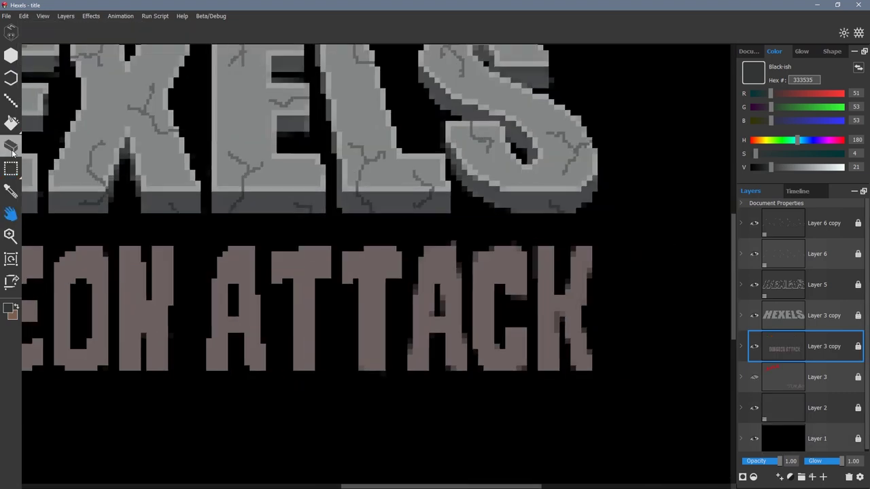
pyautogui.click(11, 146)
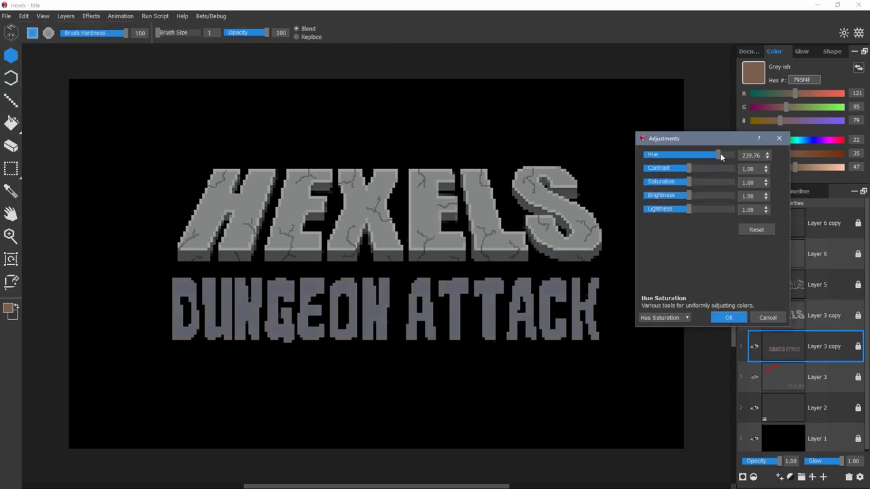
# Recolour the DUNGEON ATTACK lettering to a dusty pink by adjusting its hue and lightness.
pyautogui.moveTo(724, 155); pyautogui.dragTo(651, 155)
pyautogui.moveTo(686, 209); pyautogui.dragTo(691, 210)
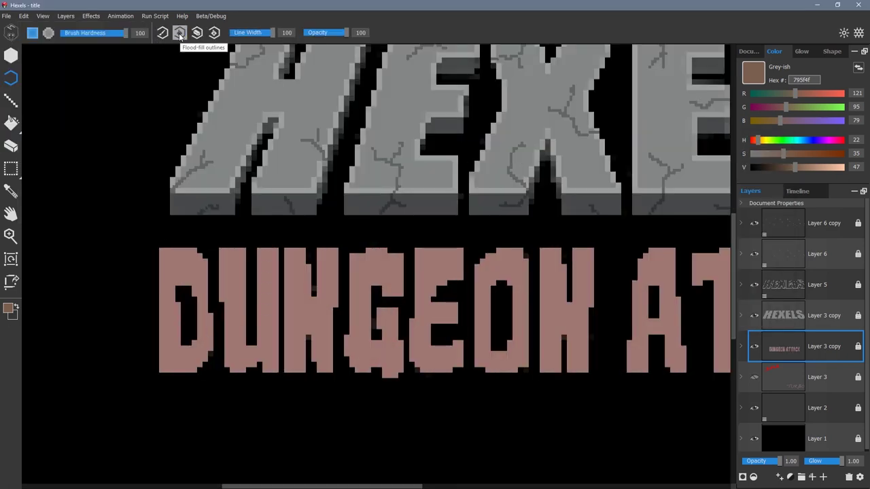
# Outline the D of DUNGEON with the flood-fill outlines mode in the pale peach colour e9ccba.
pyautogui.click(179, 34)
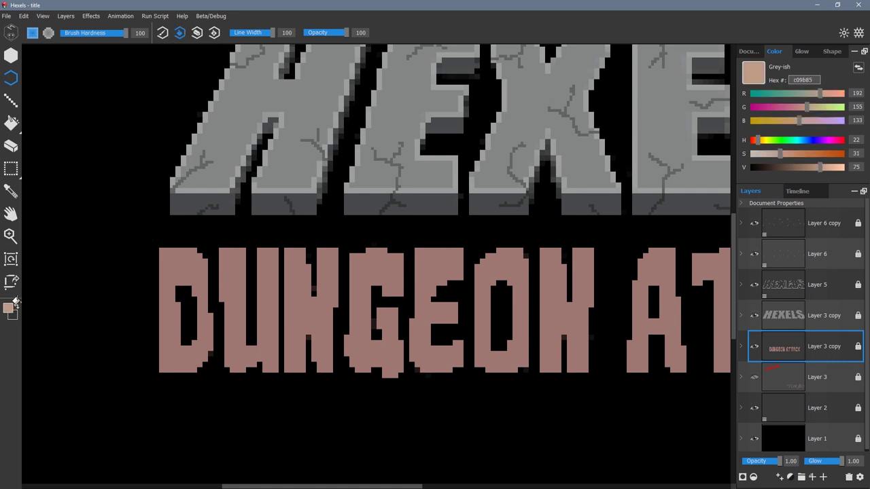
pyautogui.click(10, 308)
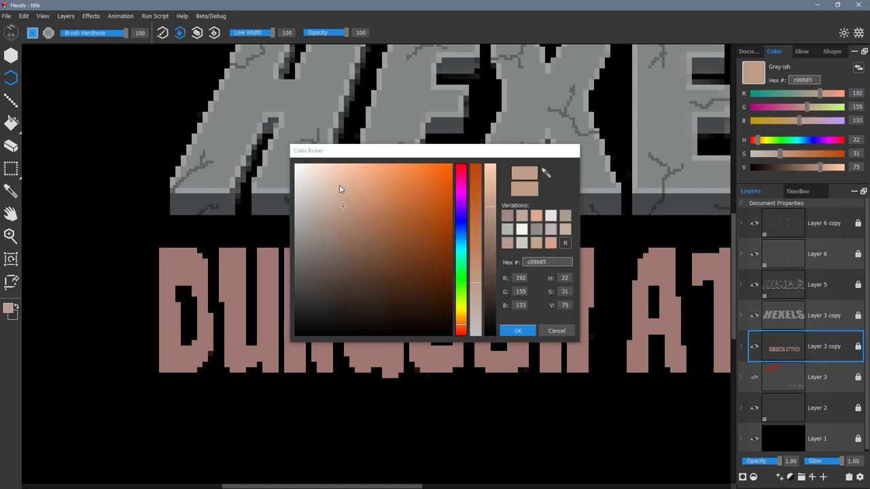
pyautogui.click(327, 179)
pyautogui.click(514, 330)
pyautogui.click(190, 266)
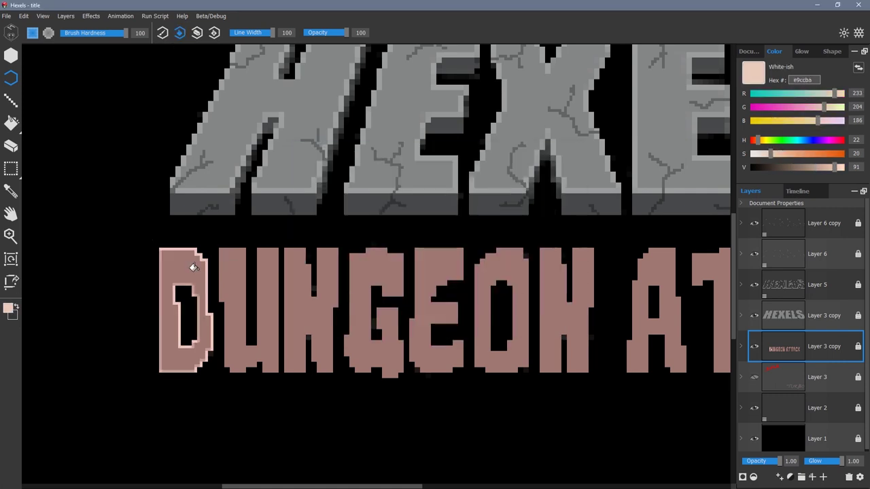
# Outline the remaining letters of DUNGEON in the pale peach colour e9ccba.
pyautogui.click(222, 272)
pyautogui.click(288, 278)
pyautogui.click(351, 280)
pyautogui.click(428, 268)
pyautogui.click(489, 272)
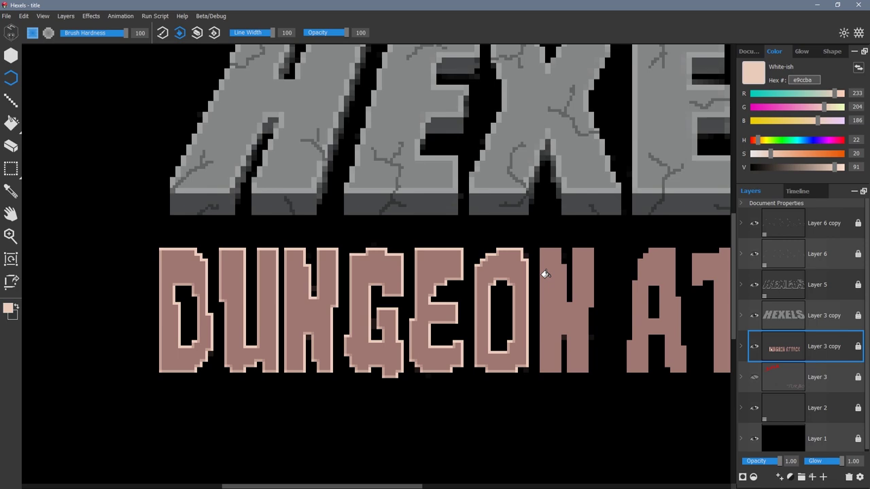
pyautogui.click(585, 316)
# Outline all letters of ATTACK in the same pale peach colour e9ccba.
pyautogui.press('space')
pyautogui.moveTo(588, 316); pyautogui.dragTo(200, 312)
pyautogui.click(271, 265)
pyautogui.click(332, 265)
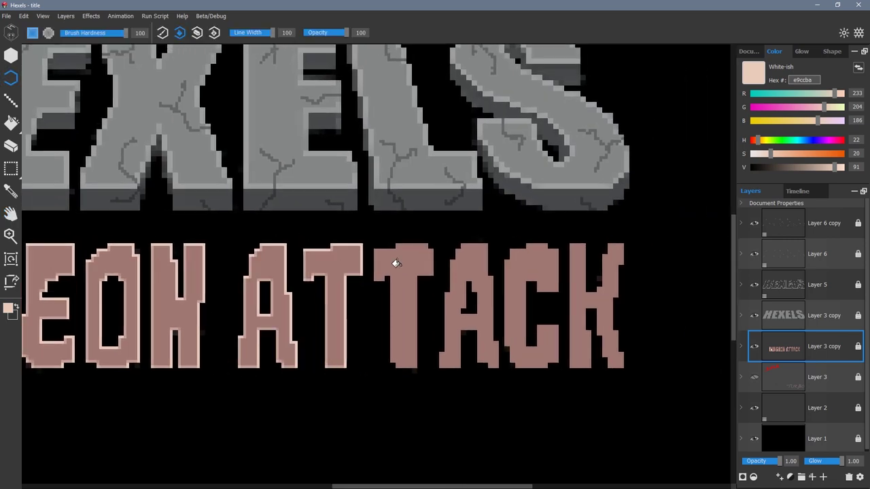
pyautogui.click(398, 264)
pyautogui.click(472, 265)
pyautogui.click(515, 267)
pyautogui.click(575, 271)
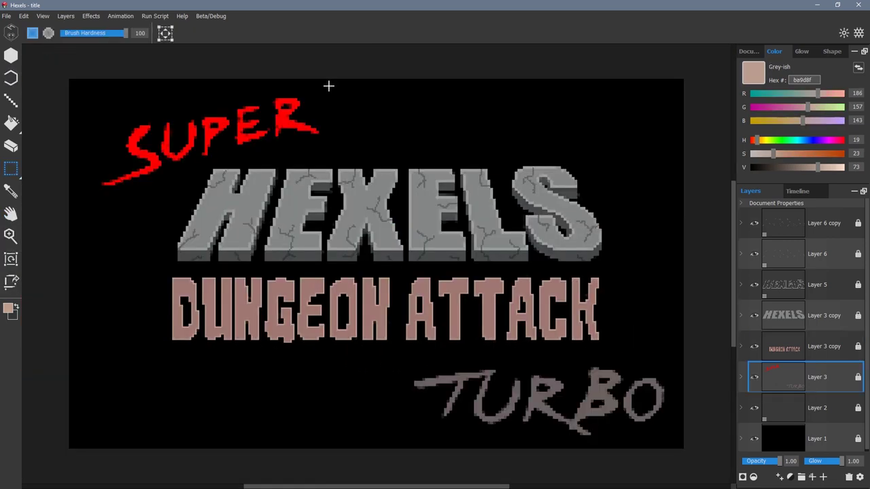
# Bring Layer 3 to the top of the layer stack and move the SUPER lettering down towards the H of HEXELS.
pyautogui.moveTo(328, 81); pyautogui.dragTo(89, 182)
pyautogui.moveTo(823, 378); pyautogui.dragTo(823, 212)
pyautogui.moveTo(211, 139)
pyautogui.mouseDown()
pyautogui.moveTo(231, 154)
pyautogui.moveTo(234, 170)
pyautogui.mouseUp()
pyautogui.press('z')
pyautogui.click(214, 177)
pyautogui.click(215, 177)
pyautogui.hotkey('ctrl', 'd')
# Touch up the SUPER letters with red ff0000 brush strokes, extending the P's stem over the H, and erase stray pixels.
pyautogui.press('b')
pyautogui.moveTo(241, 98); pyautogui.dragTo(288, 166)
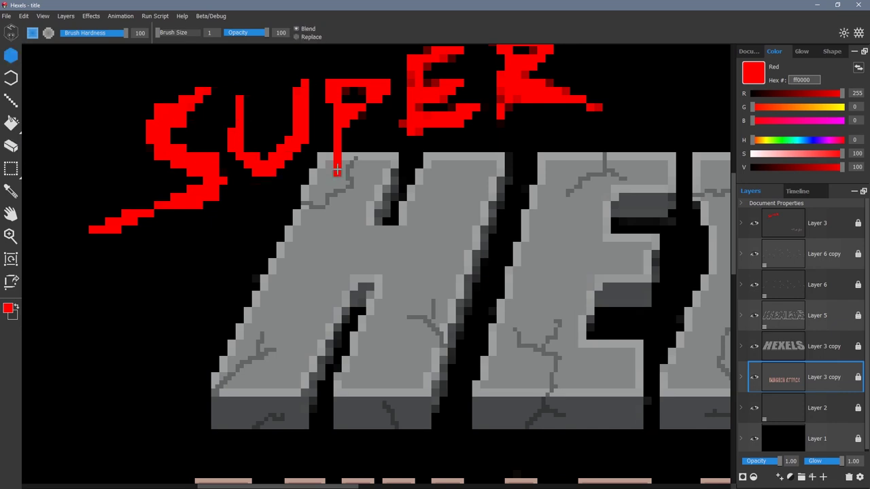
pyautogui.moveTo(373, 76); pyautogui.dragTo(336, 76)
pyautogui.moveTo(354, 149); pyautogui.dragTo(287, 233)
pyautogui.press('e')
pyautogui.press('b')
pyautogui.press('e')
pyautogui.click(424, 124)
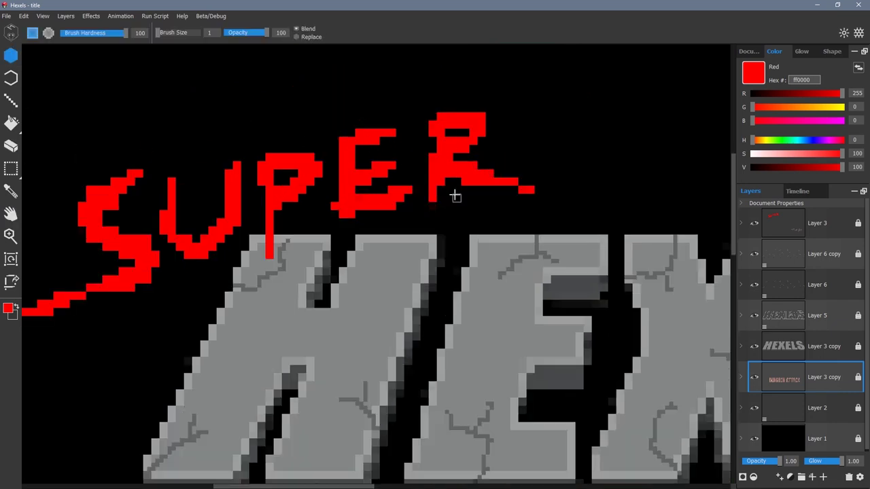
# Fill the grey TURBO lettering with red ff0000.
pyautogui.click(11, 236)
pyautogui.click(72, 32)
pyautogui.click(475, 312)
pyautogui.press('g')
pyautogui.click(503, 265)
# Thicken and extend the TURBO letter strokes with the red brush, lengthening the T's stem downwards.
pyautogui.click(11, 55)
pyautogui.moveTo(225, 274); pyautogui.dragTo(217, 292)
pyautogui.moveTo(422, 292); pyautogui.dragTo(469, 324)
pyautogui.moveTo(307, 202); pyautogui.dragTo(282, 201)
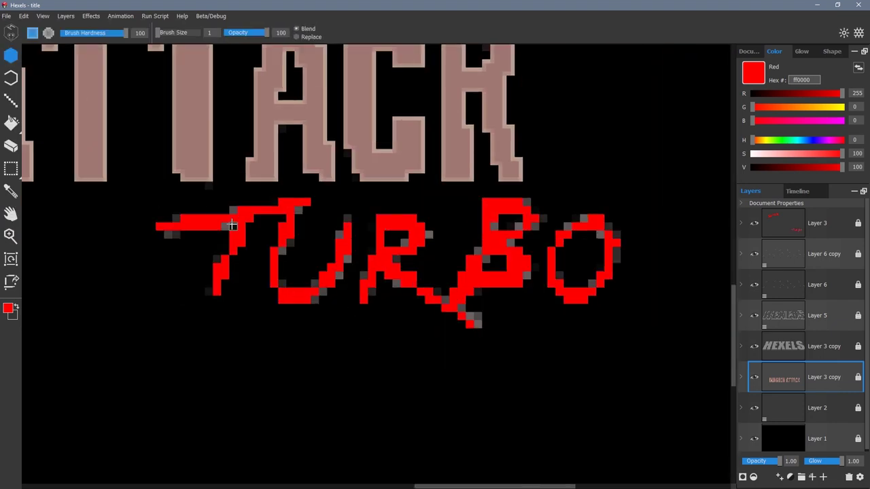
pyautogui.moveTo(217, 299); pyautogui.dragTo(208, 316)
# Erase the leftover grey fringe pixels around the TURBO letters and patch the B with red.
pyautogui.press('e')
pyautogui.moveTo(347, 217); pyautogui.dragTo(315, 283)
pyautogui.moveTo(175, 234); pyautogui.dragTo(168, 234)
pyautogui.moveTo(461, 308); pyautogui.dragTo(477, 324)
pyautogui.press('b')
pyautogui.moveTo(477, 218); pyautogui.dragTo(477, 251)
pyautogui.press('e')
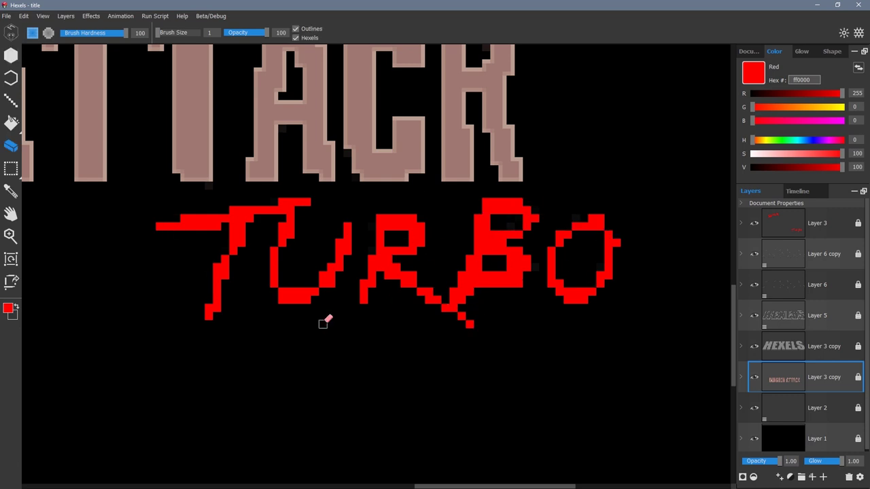
# Save the title logo document.
pyautogui.click(10, 237)
pyautogui.click(77, 31)
pyautogui.click(420, 264)
pyautogui.click(11, 56)
pyautogui.hotkey('ctrl', '0')
pyautogui.click(7, 16)
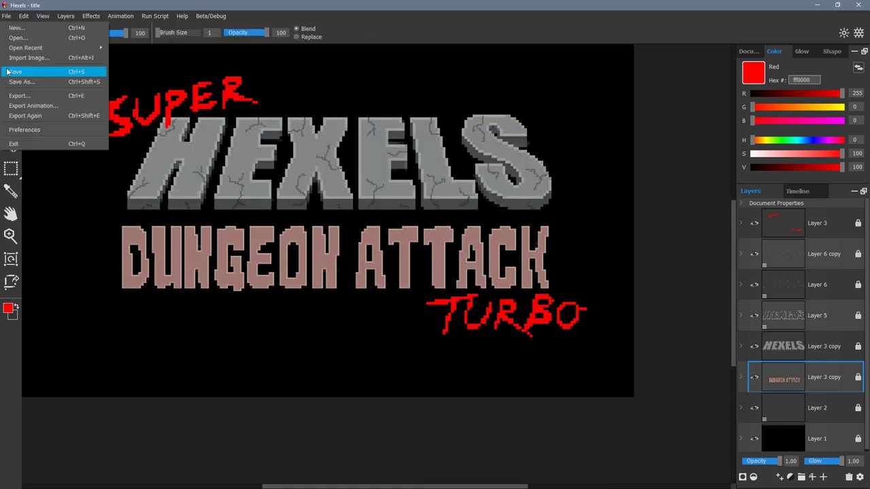
pyautogui.click(28, 70)
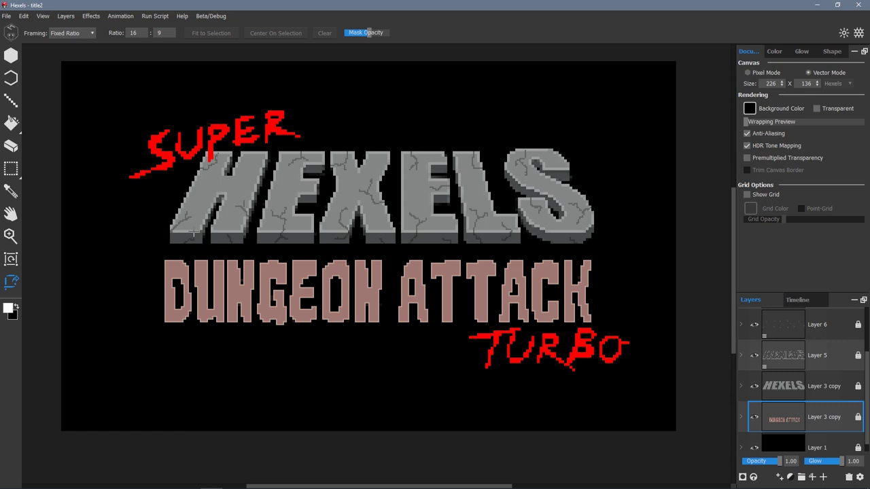
# Toggle the visibility of the HEXELS lettering layer off and on to check its content.
pyautogui.click(754, 387)
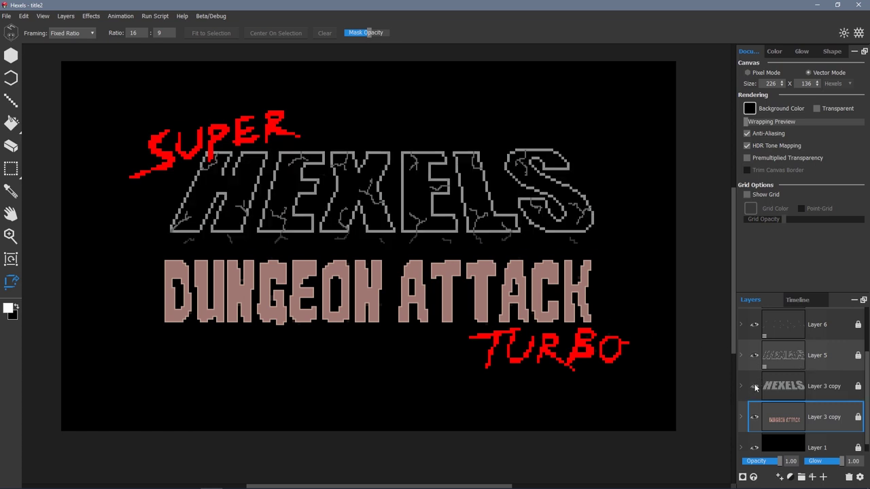
pyautogui.click(754, 386)
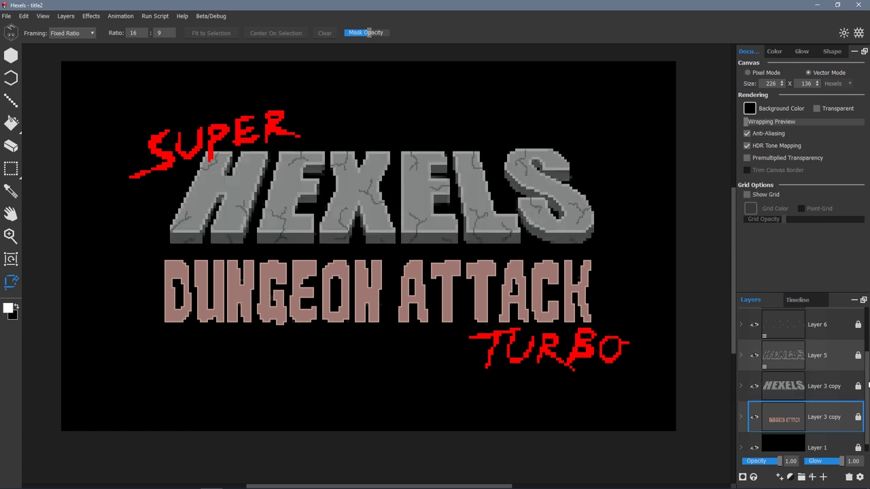
# Group all logo layers from the DUNGEON ATTACK copy up to Layer 3, leaving out the black Layer 1.
pyautogui.moveTo(868, 385); pyautogui.dragTo(868, 397)
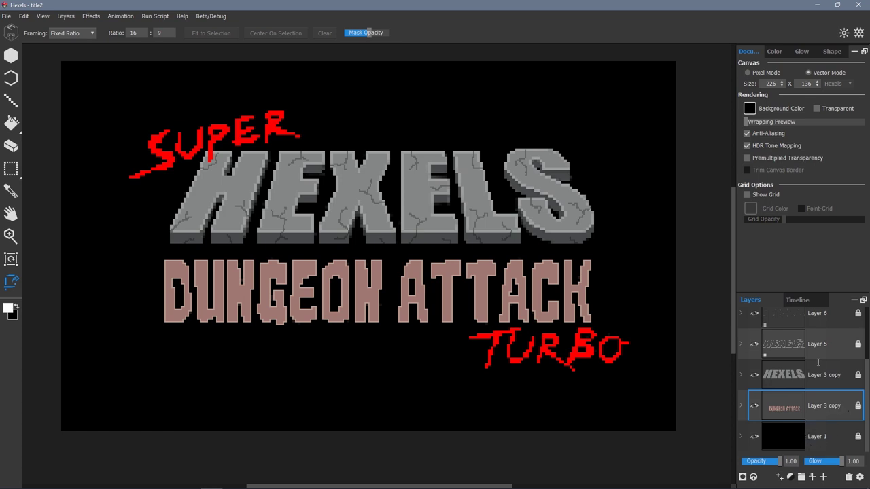
pyautogui.keyDown('ctrl'); pyautogui.click(818, 336); pyautogui.keyUp('ctrl')
pyautogui.moveTo(866, 377); pyautogui.dragTo(866, 309)
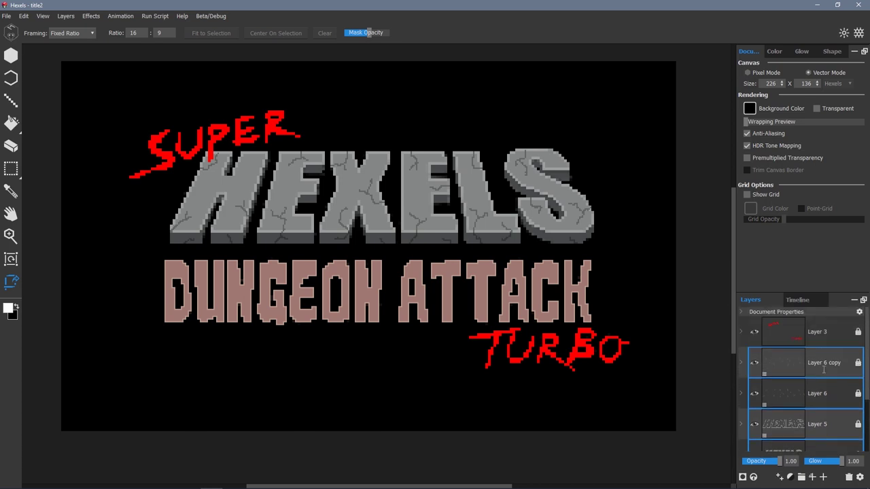
pyautogui.keyDown('ctrl'); pyautogui.click(819, 332); pyautogui.keyUp('ctrl')
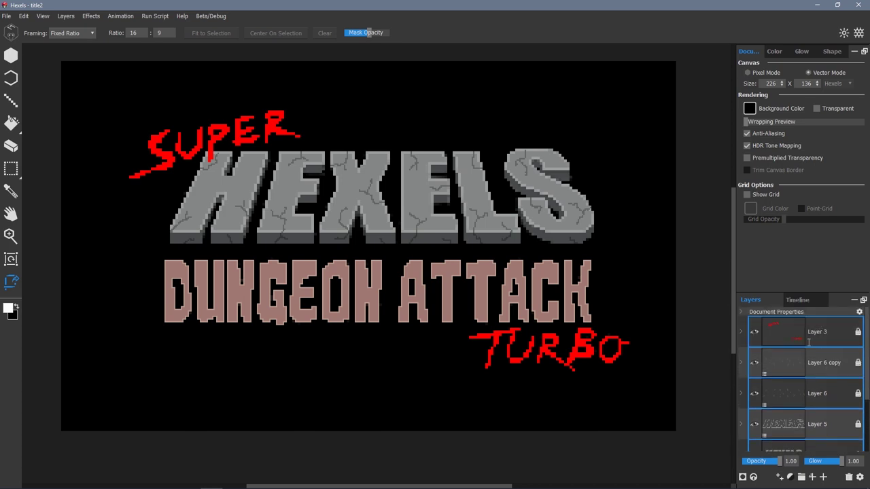
pyautogui.click(801, 477)
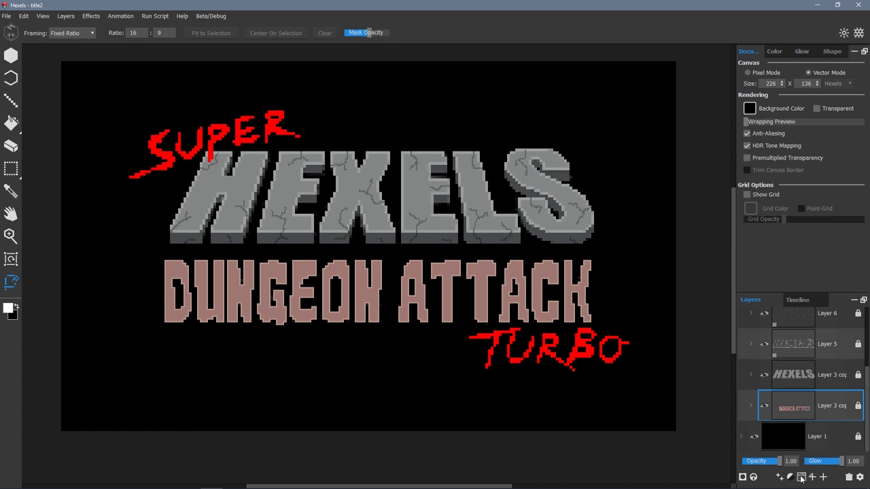
# Rename the new layer group to logo ALL and collapse it.
pyautogui.moveTo(868, 380); pyautogui.dragTo(867, 321)
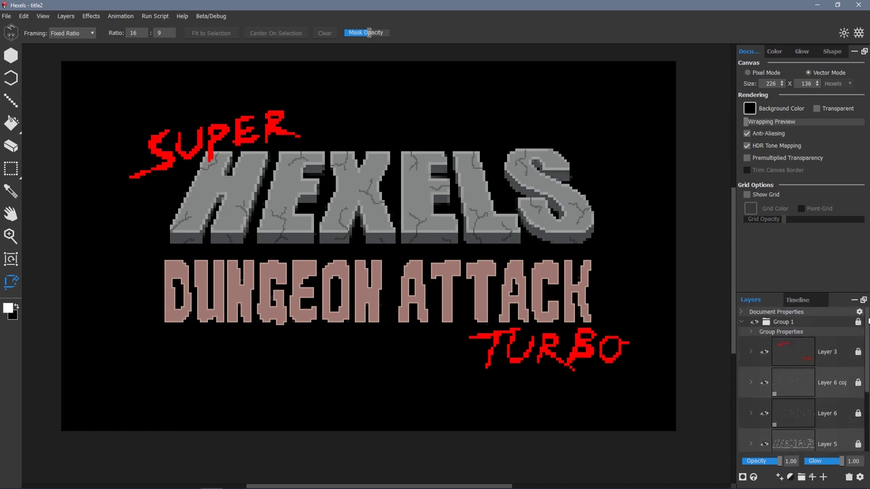
pyautogui.click(782, 321)
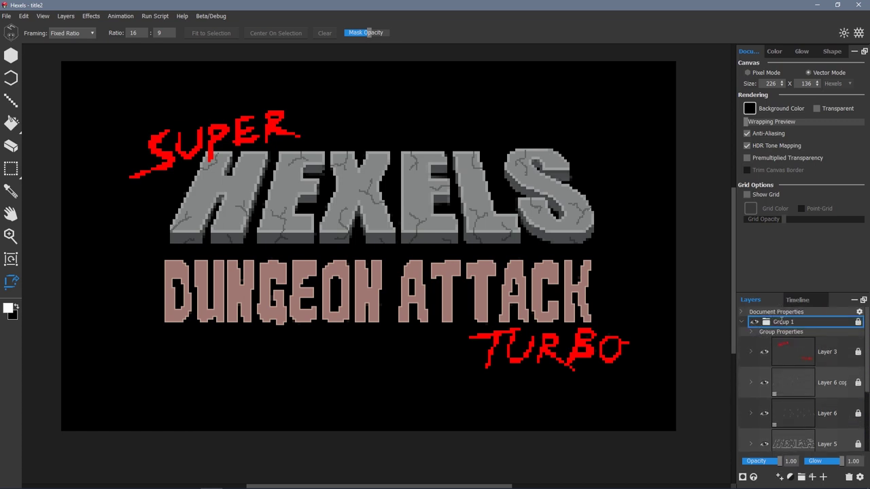
pyautogui.doubleClick(782, 321)
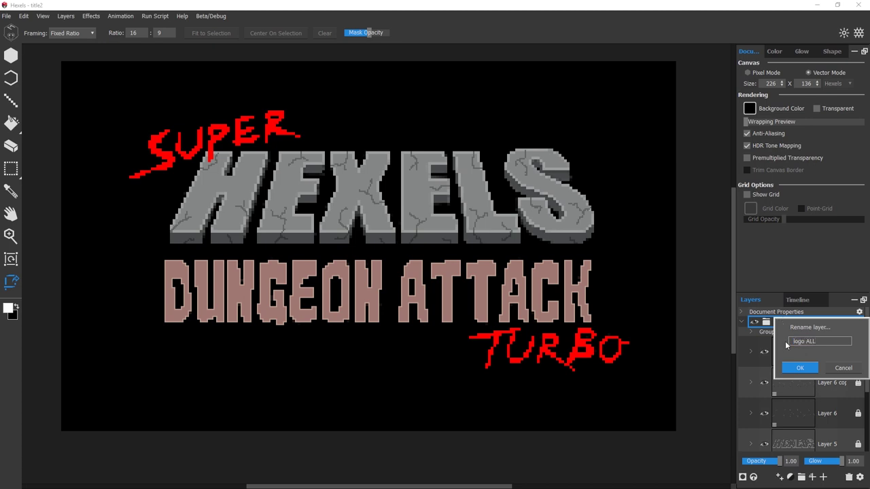
pyautogui.click(790, 367)
pyautogui.click(742, 321)
# Reposition the whole logo group on the canvas with the Transform tool.
pyautogui.press('t')
pyautogui.moveTo(314, 193); pyautogui.dragTo(357, 224)
pyautogui.scroll(3, 331, 214)
pyautogui.scroll(-2, 318, 197)
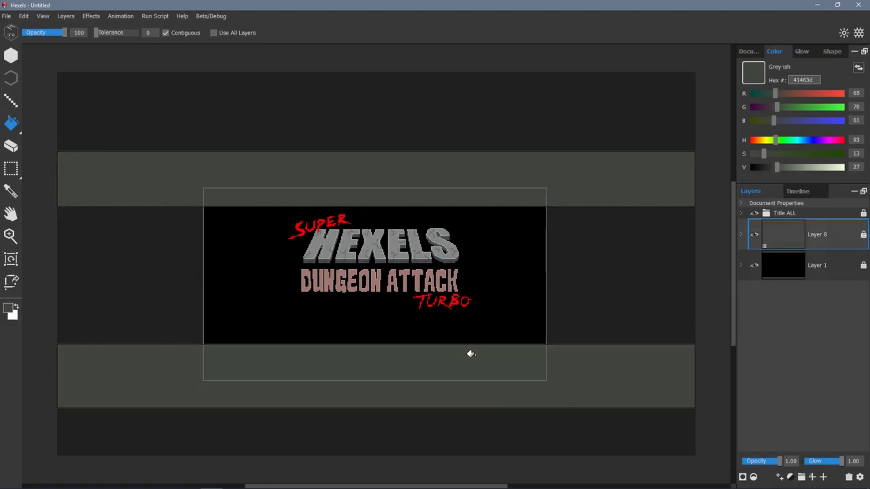
# Fill a tall, narrow pillar on Layer 8 between the two horizontal bands with the dark grey-green 41463d.
pyautogui.click(11, 168)
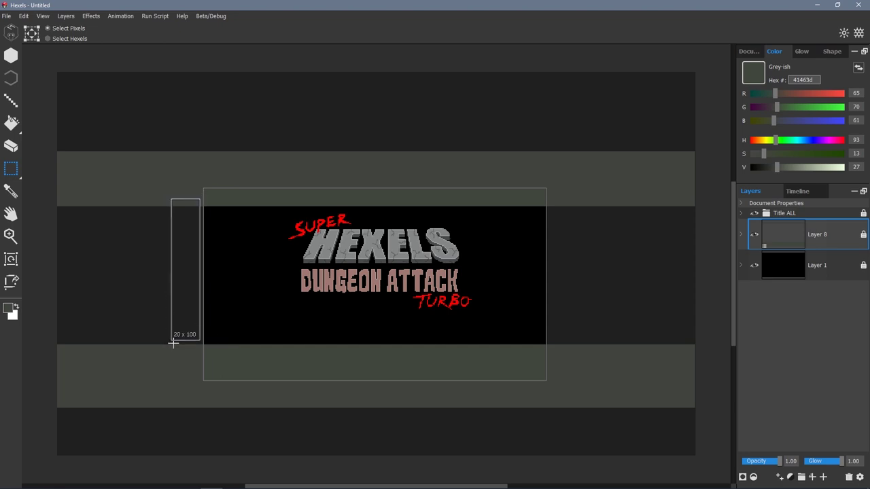
pyautogui.moveTo(175, 352); pyautogui.dragTo(176, 352)
pyautogui.press('f')
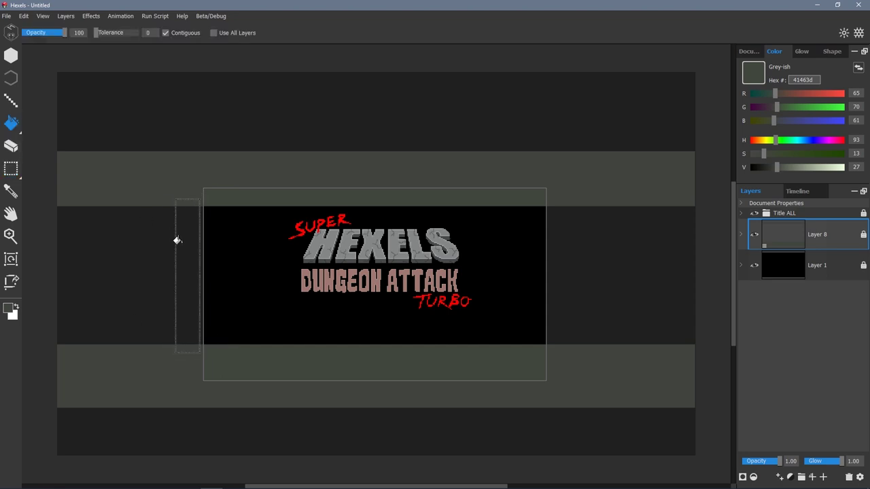
pyautogui.click(177, 240)
# Duplicate the pillar on the fore layer beyond the frame, align it at the frame 30 keyframe, and play the animation.
pyautogui.click(10, 170)
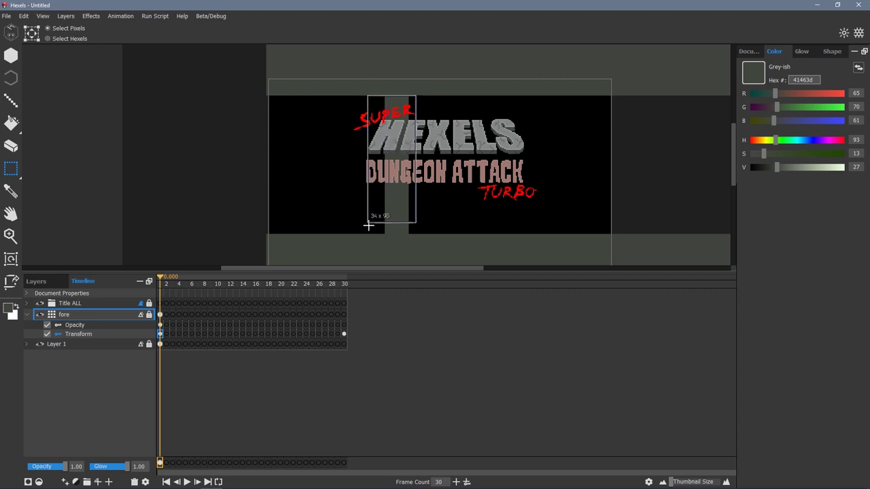
pyautogui.moveTo(347, 272); pyautogui.dragTo(340, 388)
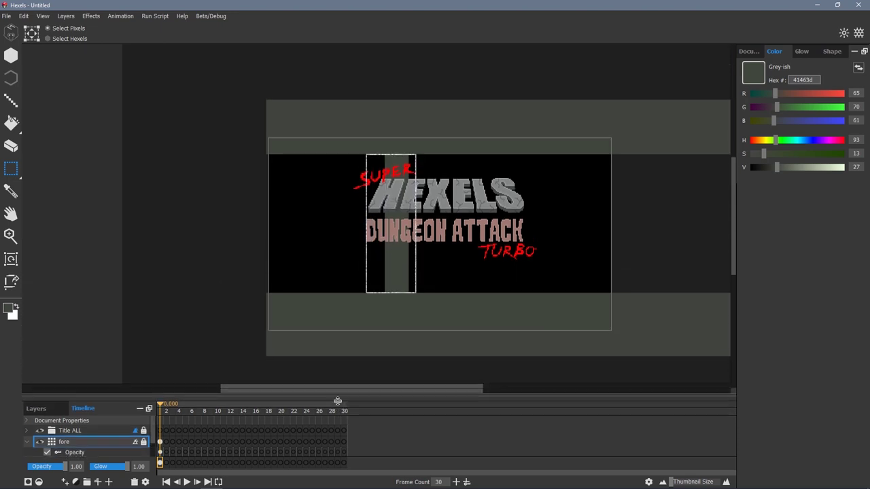
pyautogui.moveTo(255, 237); pyautogui.dragTo(645, 234)
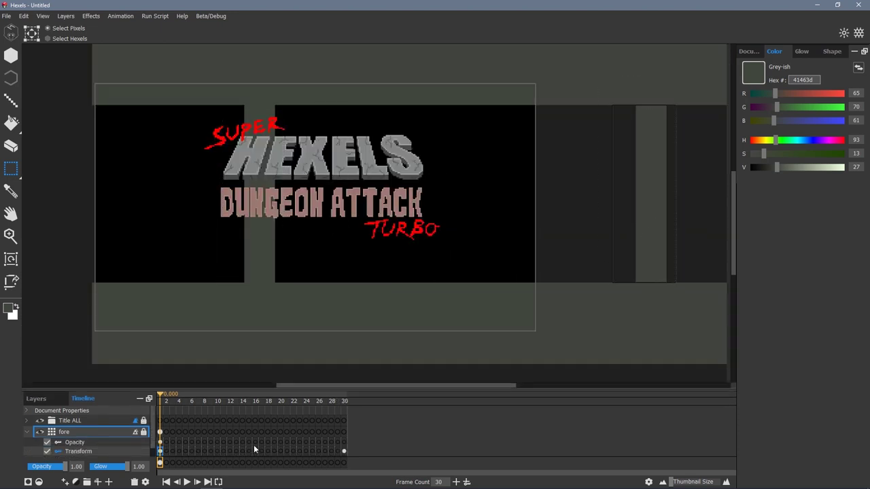
pyautogui.click(344, 451)
pyautogui.moveTo(275, 253); pyautogui.dragTo(258, 254)
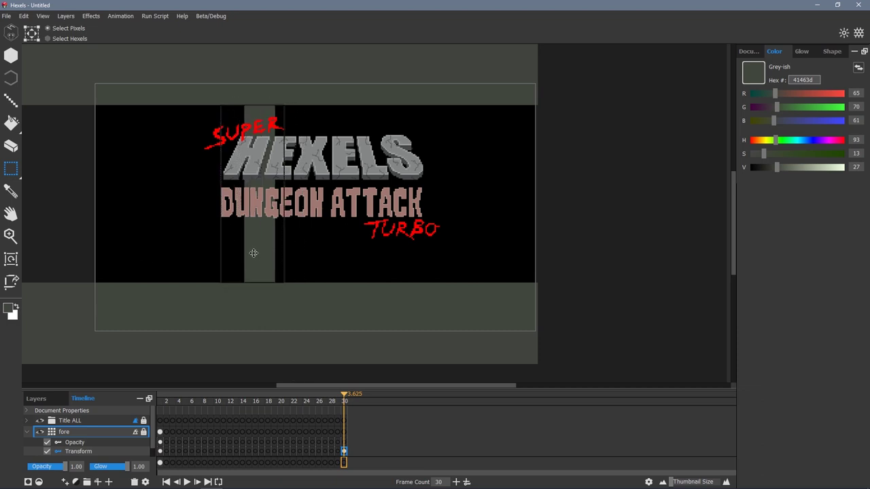
pyautogui.click(187, 481)
pyautogui.click(10, 214)
pyautogui.moveTo(159, 264); pyautogui.dragTo(267, 261)
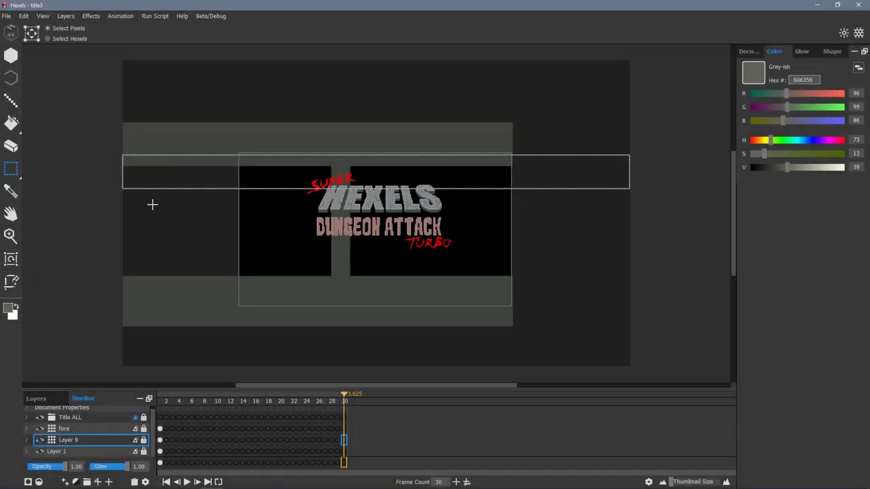
# Select a wide horizontal band across the lower part of the scene on Layer 9.
pyautogui.moveTo(94, 283); pyautogui.dragTo(649, 234)
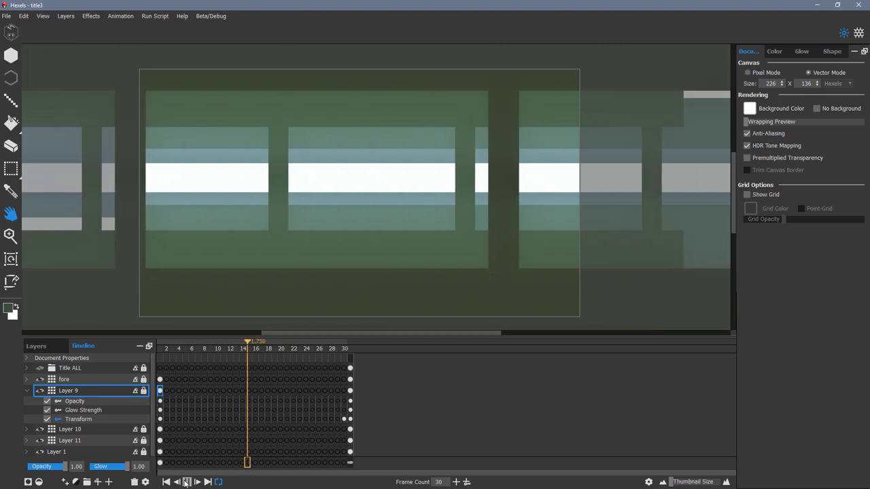
# Play back the looping parallax animation and check the timeline settings.
pyautogui.click(186, 483)
pyautogui.click(186, 482)
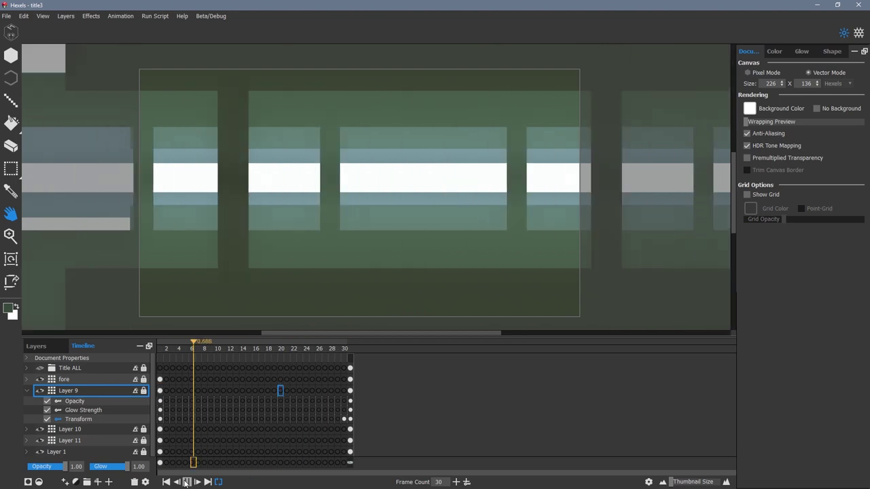
pyautogui.click(186, 482)
pyautogui.click(648, 482)
pyautogui.click(501, 152)
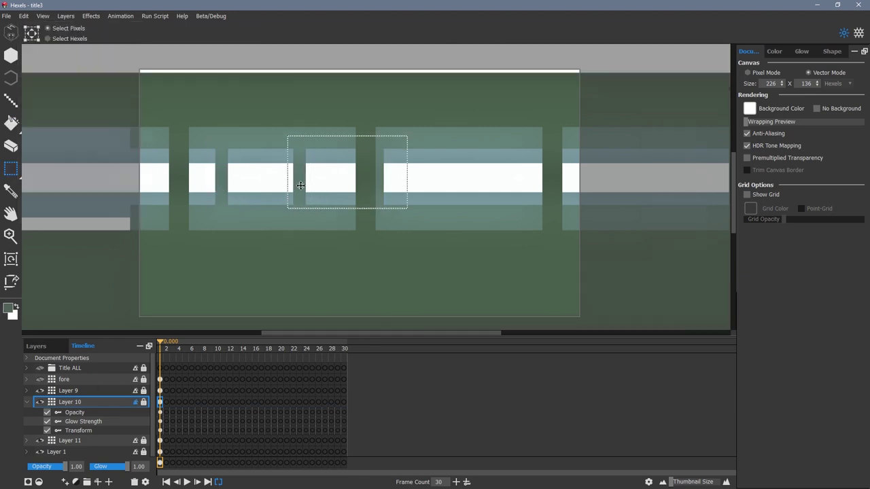
# Duplicate the narrow pillars on Layer 10 to continue the row to the right.
pyautogui.moveTo(381, 184); pyautogui.dragTo(525, 188)
pyautogui.moveTo(457, 190); pyautogui.dragTo(614, 180)
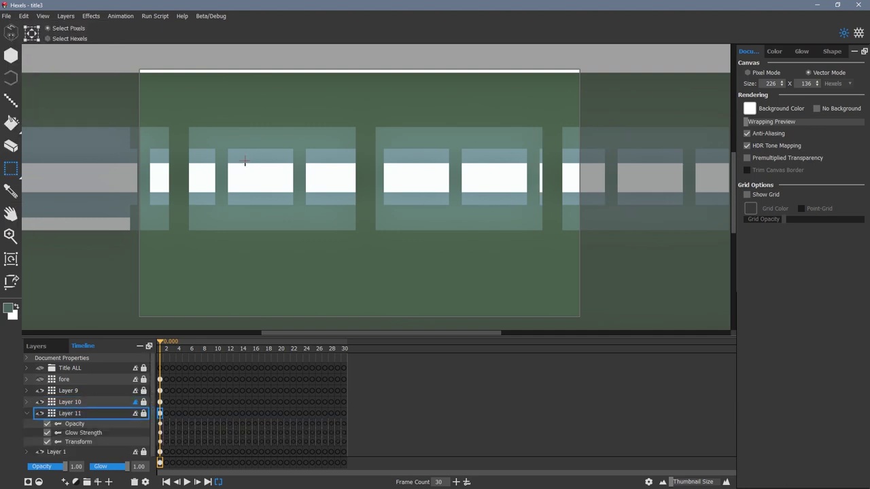
# Fill a thin pillar across the white strip on Layer 11 and duplicate it at even spacing with Layers 9 and 10 hidden.
pyautogui.moveTo(245, 161); pyautogui.dragTo(251, 197)
pyautogui.press('g')
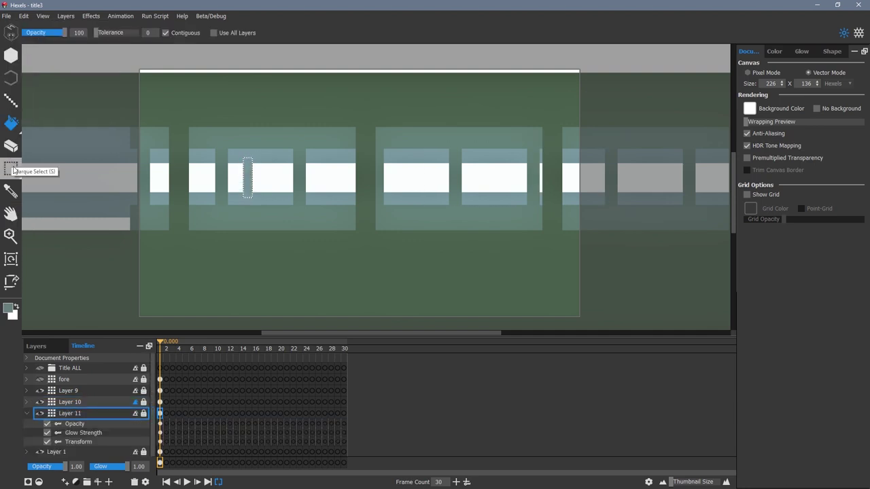
pyautogui.click(12, 169)
pyautogui.moveTo(276, 146); pyautogui.dragTo(238, 155)
pyautogui.click(39, 390)
pyautogui.click(39, 403)
pyautogui.moveTo(264, 184); pyautogui.dragTo(226, 184)
pyautogui.moveTo(226, 184); pyautogui.dragTo(236, 186)
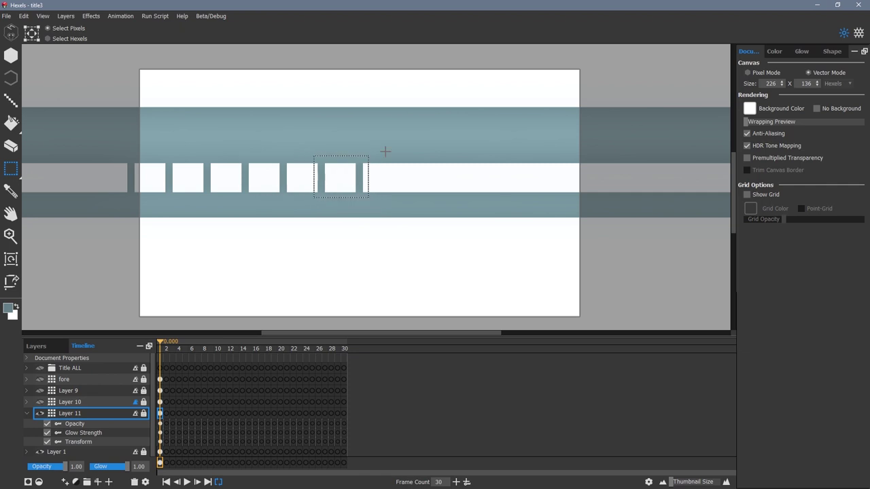
# Select the row of Layer 11 pillars and extend it further left beyond the frame.
pyautogui.moveTo(378, 151); pyautogui.dragTo(117, 202)
pyautogui.moveTo(127, 186); pyautogui.dragTo(51, 187)
pyautogui.click(61, 249)
# Make the fore layer, Layer 9 and Layer 10 visible again.
pyautogui.click(39, 379)
pyautogui.click(40, 402)
pyautogui.click(39, 391)
pyautogui.click(40, 402)
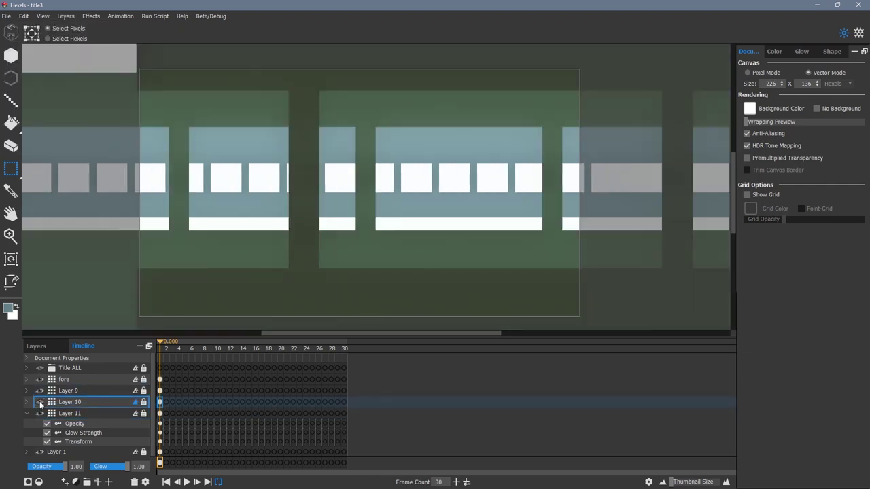
# Shift Layer 10 left at its frame 30 transform keyframe to animate its sideways scroll.
pyautogui.click(27, 402)
pyautogui.click(343, 431)
pyautogui.press('t')
pyautogui.moveTo(373, 242); pyautogui.dragTo(295, 243)
pyautogui.click(27, 403)
# Animate Layer 11's sideways scroll by moving it between frame 1 and frame 30, with a horizontal position of 8.25 at frame 30.
pyautogui.click(161, 442)
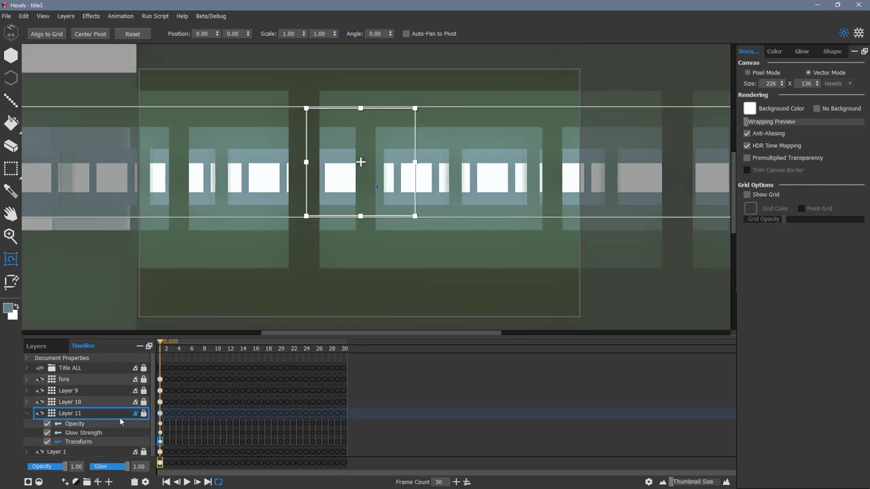
pyautogui.moveTo(267, 176); pyautogui.dragTo(336, 171)
pyautogui.click(344, 441)
pyautogui.moveTo(398, 193); pyautogui.dragTo(359, 194)
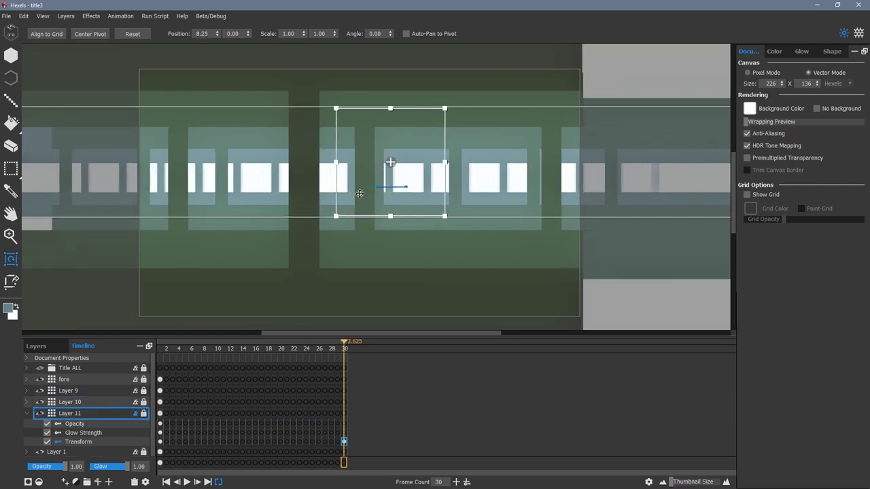
# Paint a ragged canopy edge and branches in the fore layer's opening left of the trunk with a size 1 brush, filling the area above.
pyautogui.click(185, 481)
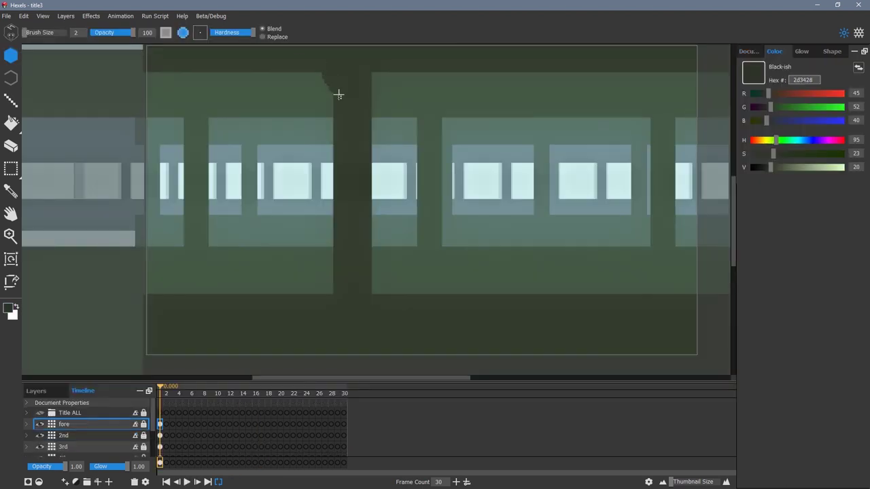
pyautogui.hotkey('ctrl', 'z')
pyautogui.press('[')
pyautogui.moveTo(233, 82); pyautogui.dragTo(147, 80)
pyautogui.press('g')
pyautogui.click(237, 77)
pyautogui.press('b')
pyautogui.moveTo(332, 134); pyautogui.dragTo(313, 111)
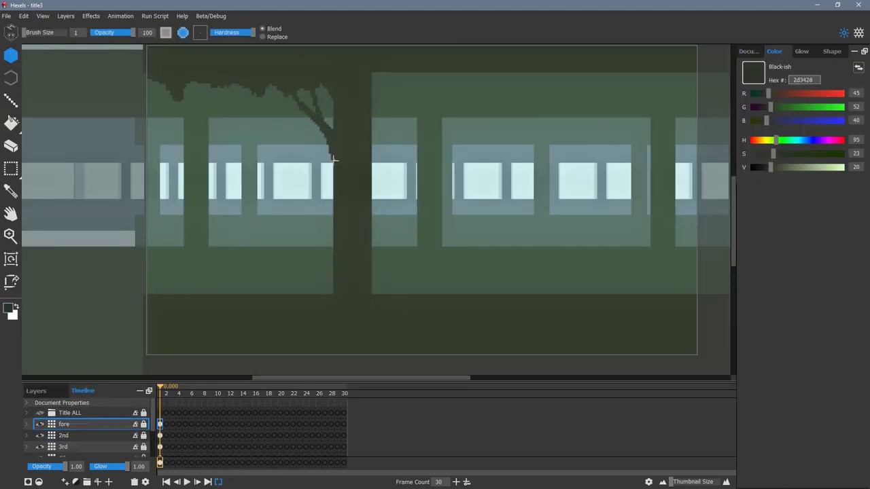
# Copy the painted foliage section left of the fore layer's trunk and paste it over the matching sections beyond the frame.
pyautogui.press('m')
pyautogui.moveTo(146, 64); pyautogui.dragTo(351, 303)
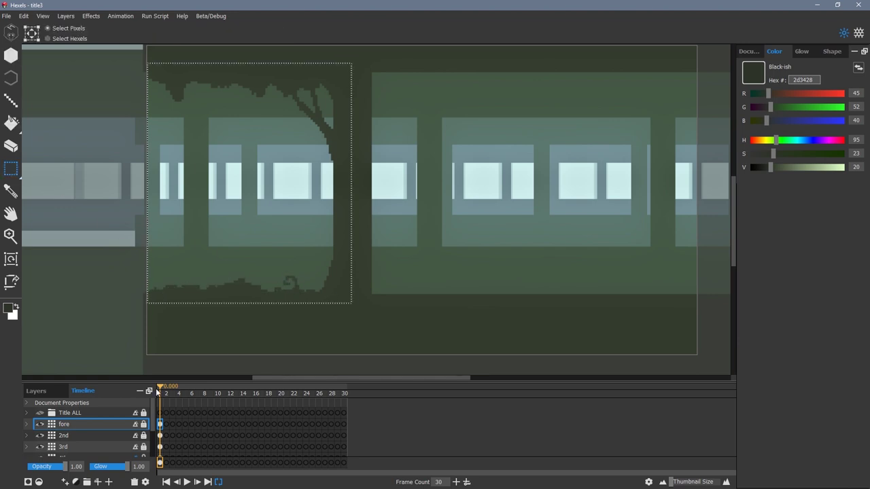
pyautogui.hotkey('ctrl', 'c')
pyautogui.hotkey('ctrl', 'v')
pyautogui.moveTo(342, 201); pyautogui.dragTo(62, 204)
pyautogui.moveTo(62, 204); pyautogui.dragTo(526, 204)
pyautogui.hotkey('ctrl', 'z')
pyautogui.moveTo(102, 204); pyautogui.dragTo(447, 209)
pyautogui.moveTo(445, 80)
pyautogui.mouseDown()
pyautogui.moveTo(238, 303)
pyautogui.moveTo(215, 303)
pyautogui.mouseUp()
pyautogui.hotkey('ctrl', 'c')
pyautogui.hotkey('ctrl', 'v')
pyautogui.moveTo(409, 212); pyautogui.dragTo(140, 206)
pyautogui.moveTo(140, 207); pyautogui.dragTo(599, 206)
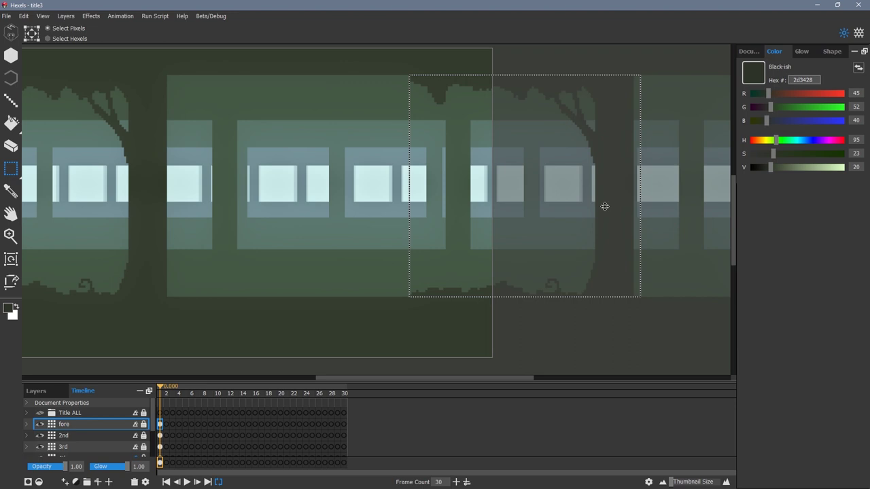
pyautogui.hotkey('ctrl', 'd')
# Play the animation to check the fore layer's repeated foliage.
pyautogui.click(186, 481)
pyautogui.click(187, 482)
pyautogui.click(6, 15)
pyautogui.click(15, 71)
# Paint ragged foliage along the upper and lower edges of the fore layer's opening right of the trunk and fill the areas behind the outlines.
pyautogui.press('b')
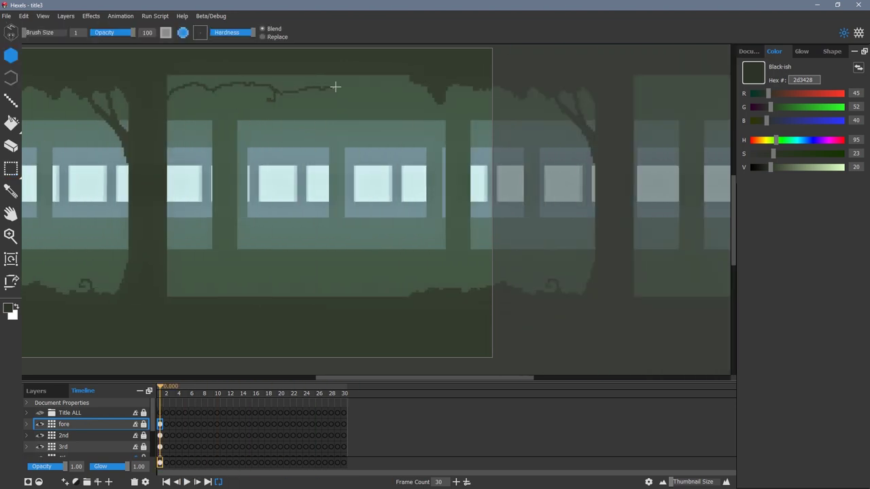
pyautogui.moveTo(335, 87); pyautogui.dragTo(409, 82)
pyautogui.press('g')
pyautogui.click(200, 79)
pyautogui.press('e')
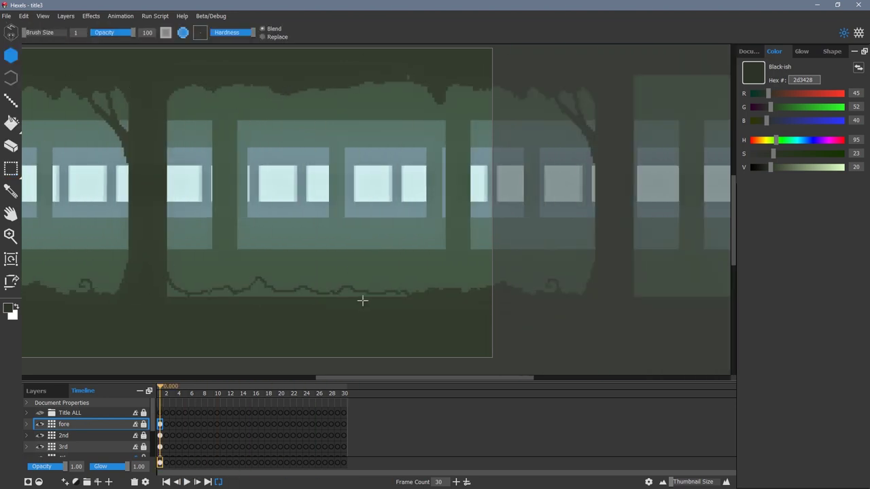
pyautogui.press('m')
pyautogui.press('g')
pyautogui.click(336, 294)
# Copy the trunk with the newly painted opening beside it and paste it over the next trunk section past the frame's right edge.
pyautogui.press('m')
pyautogui.moveTo(125, 75); pyautogui.dragTo(410, 299)
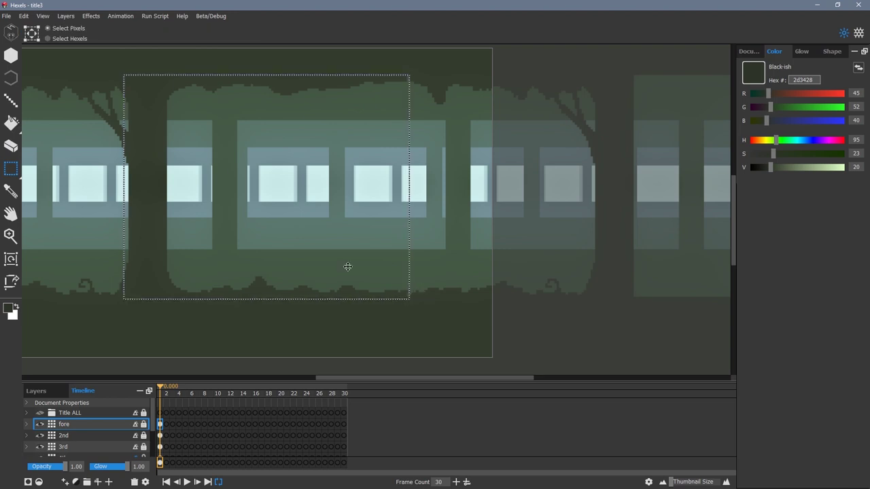
pyautogui.hotkey('ctrl', 'c')
pyautogui.hotkey('ctrl', 'v')
pyautogui.moveTo(154, 219); pyautogui.dragTo(617, 222)
pyautogui.hotkey('ctrl', 'd')
# Play the animation with the whole frame in view to check how the fore layer's foliage loops.
pyautogui.moveTo(357, 378)
pyautogui.mouseDown()
pyautogui.moveTo(276, 386)
pyautogui.moveTo(410, 380)
pyautogui.moveTo(216, 381)
pyautogui.mouseUp()
pyautogui.click(187, 481)
pyautogui.click(187, 482)
pyautogui.press('z')
pyautogui.keyDown('alt'); pyautogui.click(440, 205); pyautogui.keyUp('alt')
pyautogui.click(187, 482)
pyautogui.click(187, 481)
# Select the fore layer's foliage section left of the trunk at frame 30 and repeat it over the unpainted section near the frame's right edge.
pyautogui.click(344, 436)
pyautogui.press('m')
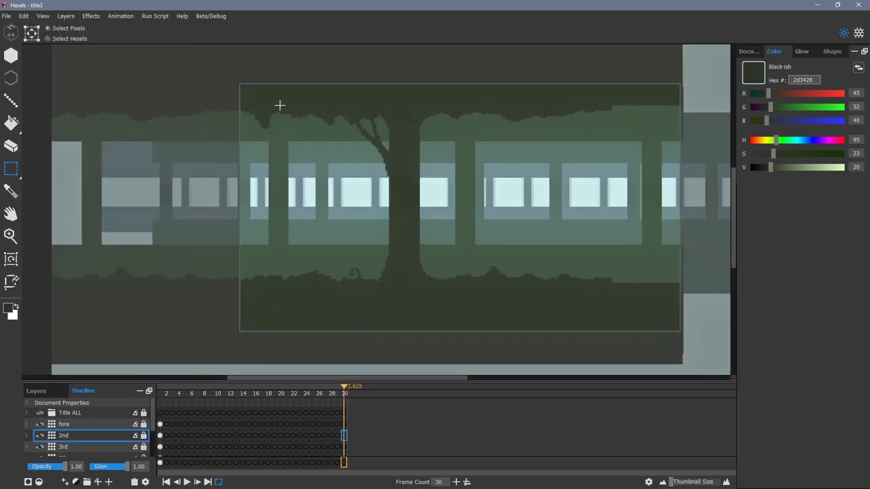
pyautogui.moveTo(238, 109); pyautogui.dragTo(401, 286)
pyautogui.click(64, 424)
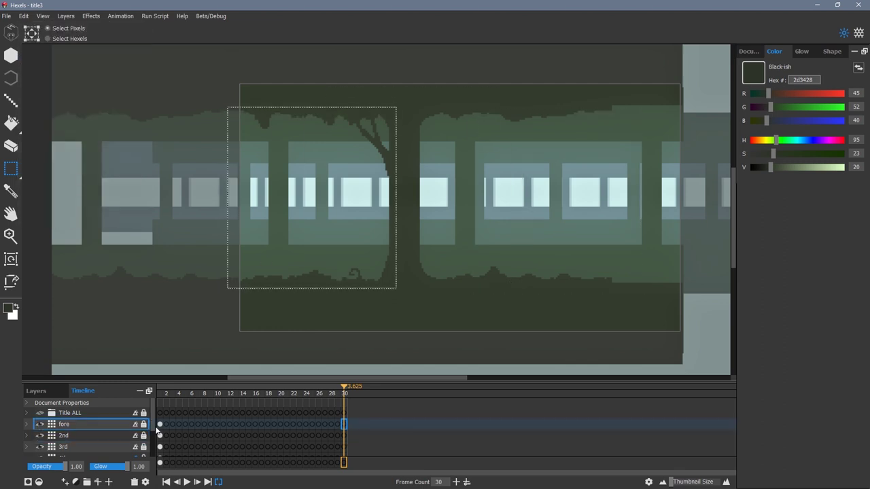
# Paint a forked branch on the right side of the fore layer's trunk and copy it towards the neighbouring trunk on the left.
pyautogui.press('b')
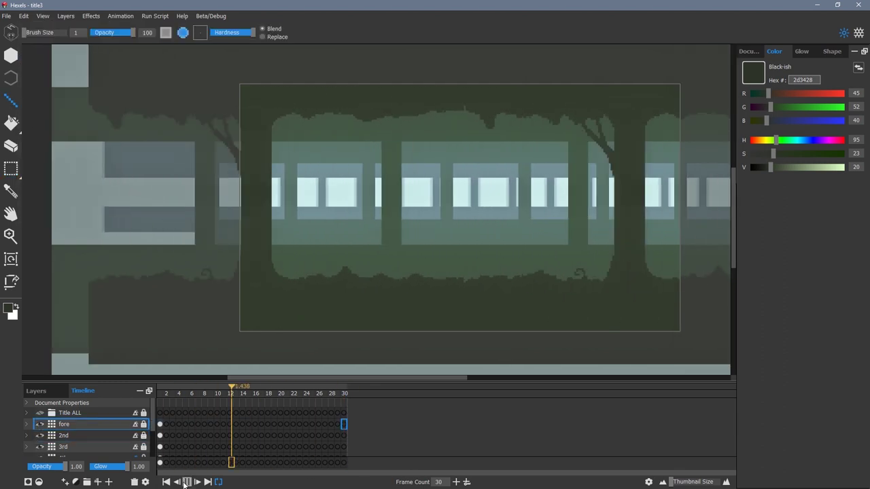
pyautogui.press('l')
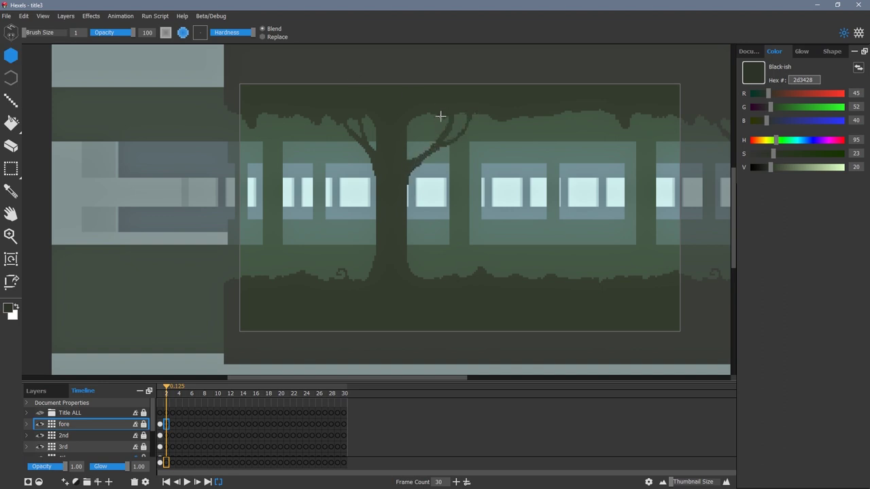
pyautogui.click(11, 169)
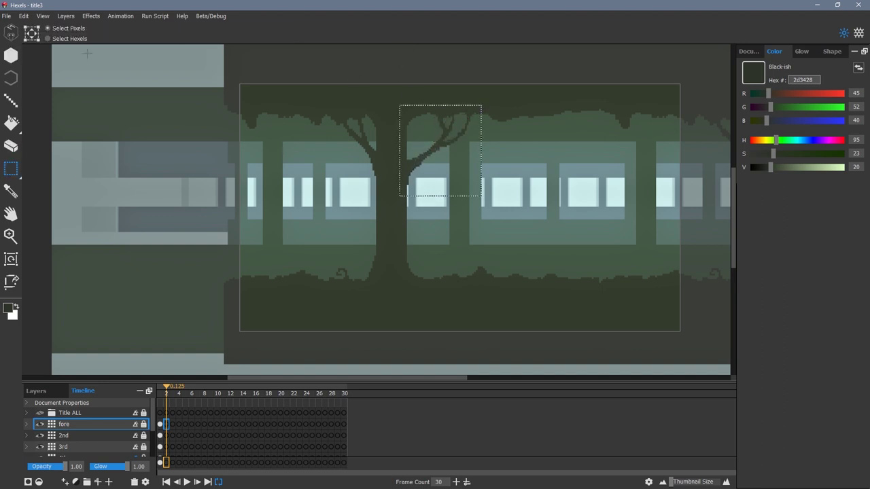
pyautogui.moveTo(413, 164); pyautogui.dragTo(180, 162)
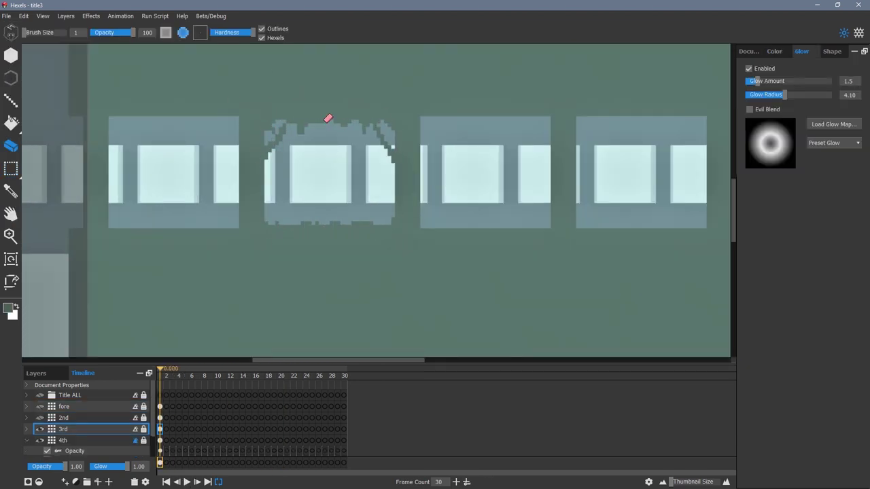
# Finish erasing the foliage edges of the 3rd layer's second opening and copy it over the opening to its right.
pyautogui.click(264, 220)
pyautogui.press('m')
pyautogui.moveTo(255, 105); pyautogui.dragTo(406, 236)
pyautogui.moveTo(260, 190); pyautogui.dragTo(417, 190)
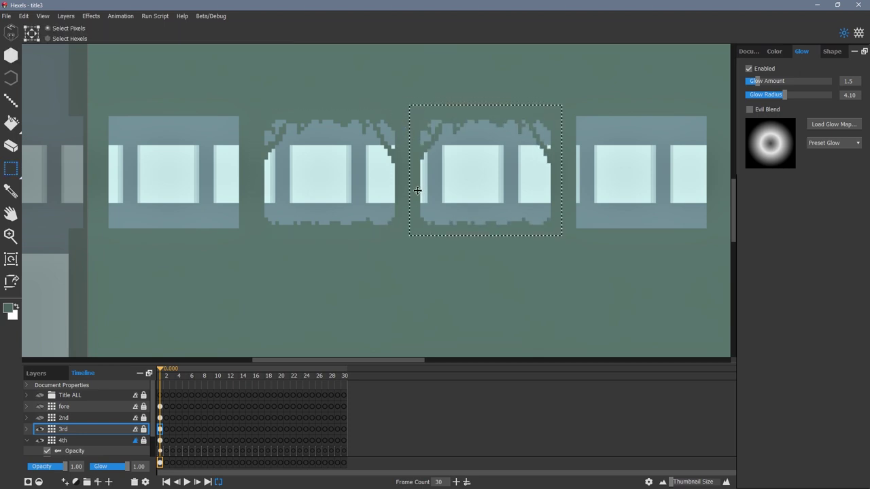
# Show the grid and paste the foliage-edged opening over the following plain openings of the 3rd layer.
pyautogui.click(748, 51)
pyautogui.click(746, 194)
pyautogui.scroll(1, 434, 190)
pyautogui.hotkey('ctrl', 'v')
pyautogui.moveTo(472, 206); pyautogui.dragTo(277, 206)
pyautogui.moveTo(274, 359); pyautogui.dragTo(313, 359)
pyautogui.hotkey('ctrl', 'v')
pyautogui.moveTo(111, 242); pyautogui.dragTo(500, 242)
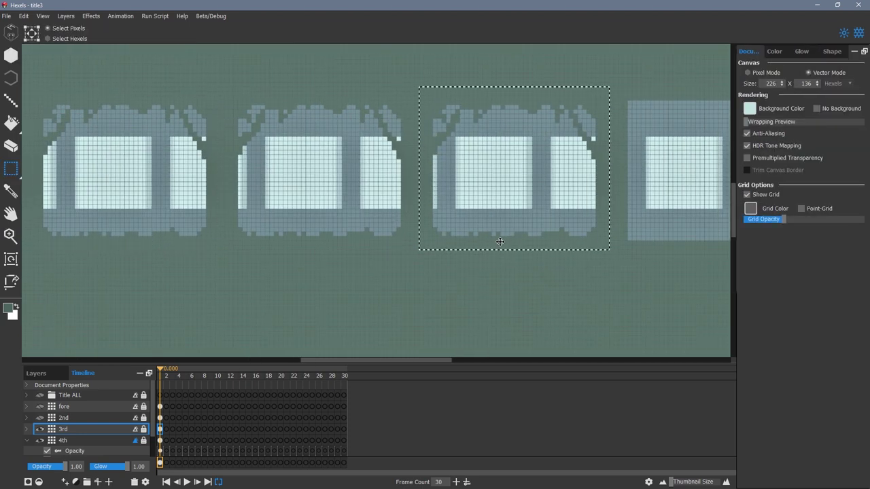
# Nudge the pasted opening into line and continue pasting it over the 3rd layer's openings across the frame's right edge.
pyautogui.press('Left')
pyautogui.moveTo(434, 235); pyautogui.dragTo(621, 238)
pyautogui.hotkey('ctrl', 'v')
pyautogui.moveTo(381, 360); pyautogui.dragTo(458, 360)
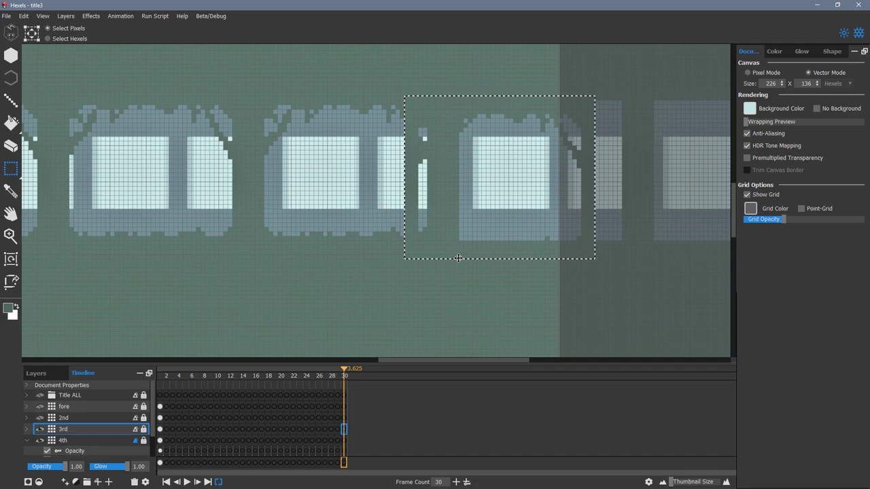
pyautogui.moveTo(458, 258); pyautogui.dragTo(498, 249)
pyautogui.scroll(-2, 270, 238)
# Return to frame 1 of the 3rd layer, paste the foliage-edged opening over its first opening, and preview the loop.
pyautogui.click(187, 482)
pyautogui.press('z')
pyautogui.click(159, 429)
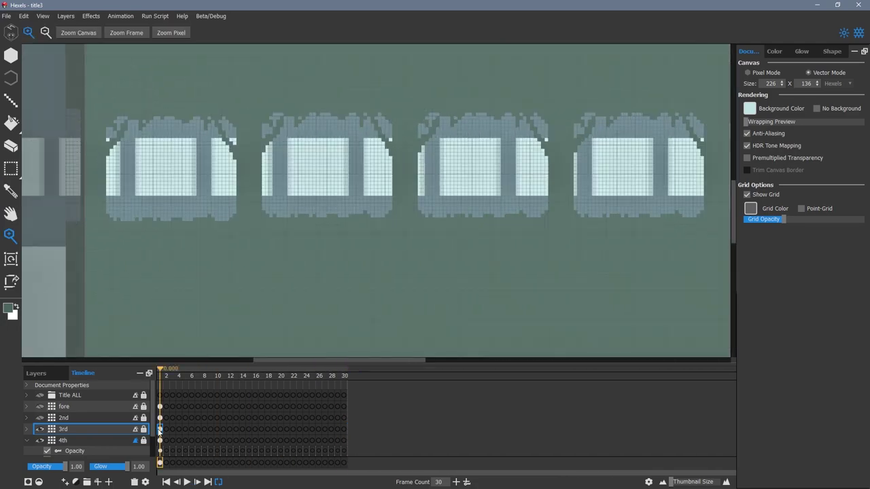
pyautogui.click(11, 56)
pyautogui.hotkey('ctrl', 'z')
pyautogui.click(11, 169)
pyautogui.hotkey('ctrl', 'v')
pyautogui.moveTo(685, 224); pyautogui.dragTo(217, 225)
pyautogui.click(187, 482)
pyautogui.click(187, 482)
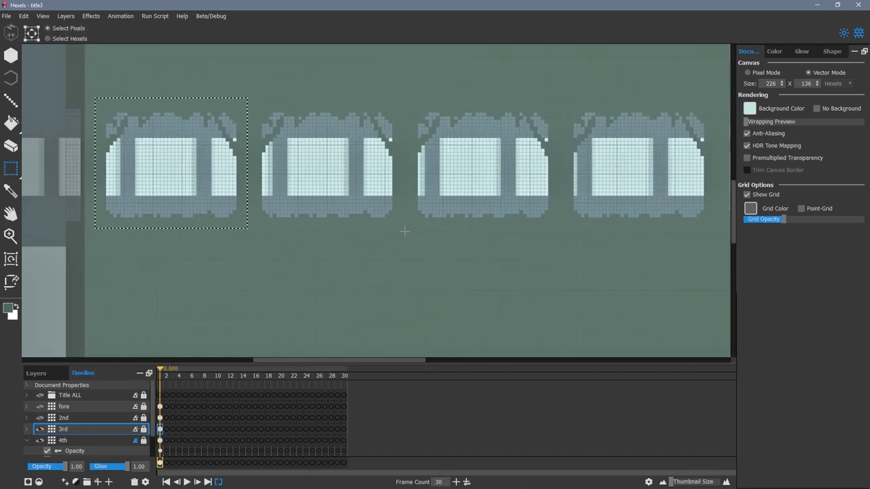
pyautogui.hotkey('ctrl', 'd')
# Hide the 3rd layer and shape ragged foliage edges around one opening of the 4th layer using a size 1 brush and the eraser.
pyautogui.click(39, 429)
pyautogui.click(62, 441)
pyautogui.click(11, 236)
pyautogui.click(10, 55)
pyautogui.moveTo(154, 116); pyautogui.dragTo(243, 115)
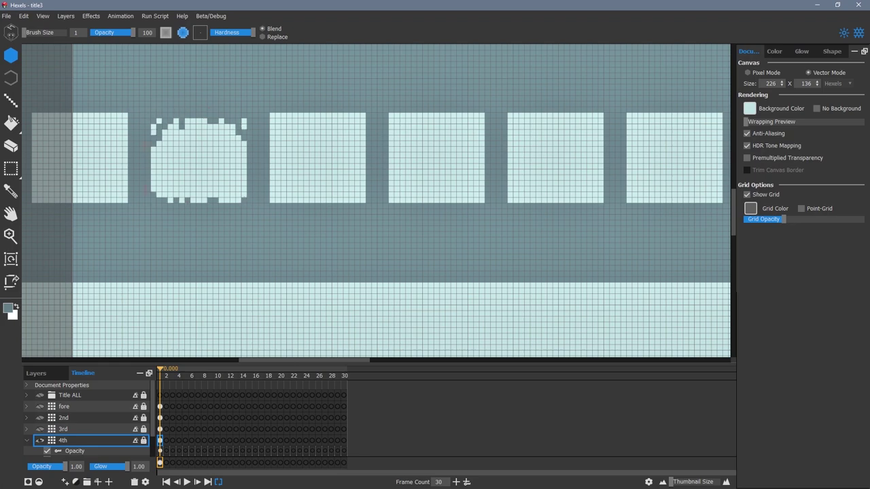
pyautogui.press('m')
pyautogui.moveTo(153, 199); pyautogui.dragTo(244, 123)
pyautogui.press('e')
pyautogui.click(233, 115)
# Copy the 4th layer's finished opening and paste it over the plain openings on both sides of it.
pyautogui.press('m')
pyautogui.moveTo(153, 115); pyautogui.dragTo(244, 200)
pyautogui.hotkey('ctrl', 'v')
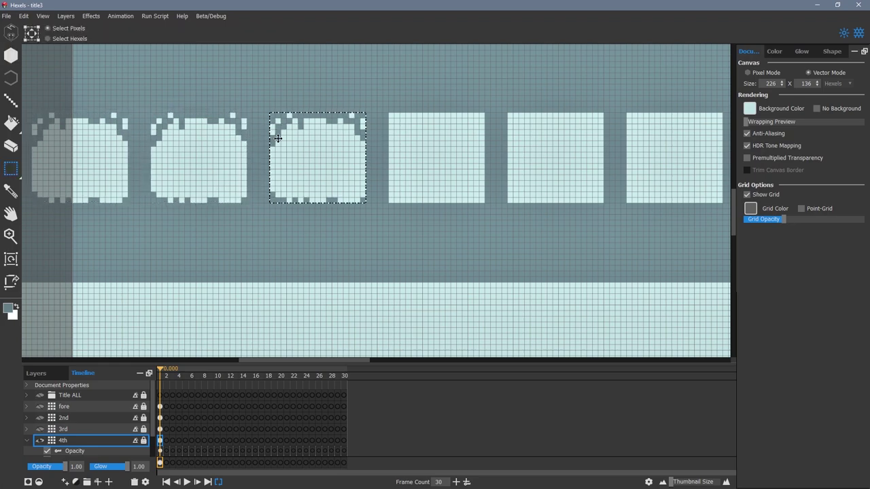
pyautogui.click(11, 214)
pyautogui.moveTo(611, 170); pyautogui.dragTo(98, 199)
pyautogui.click(11, 214)
pyautogui.moveTo(235, 200); pyautogui.dragTo(130, 204)
pyautogui.press('m')
pyautogui.hotkey('ctrl', 'v')
pyautogui.hotkey('ctrl', 'v')
pyautogui.hotkey('ctrl', 'v')
# Continue pasting the foliage-edged opening along the 4th layer past the frame's right edge and check the row at frame 30.
pyautogui.click(11, 214)
pyautogui.moveTo(224, 245); pyautogui.dragTo(149, 272)
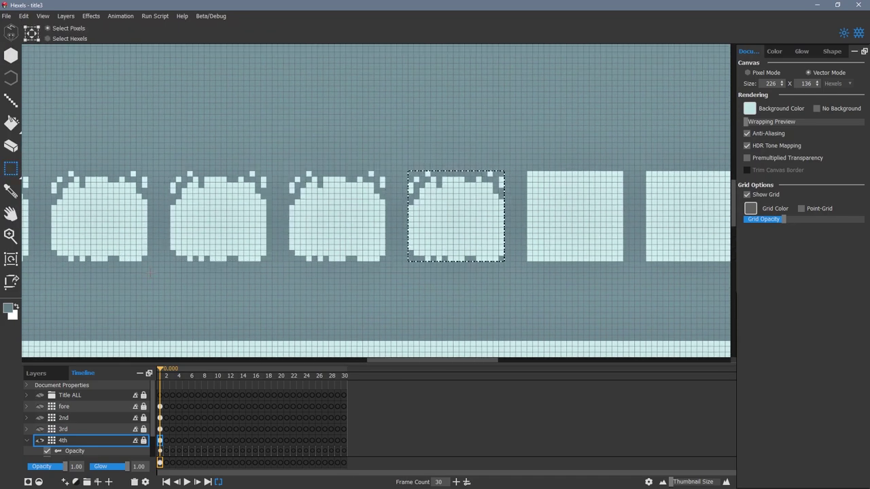
pyautogui.press('space')
pyautogui.moveTo(503, 183); pyautogui.dragTo(175, 182)
pyautogui.hotkey('ctrl', 'v')
pyautogui.hotkey('ctrl', 'v')
pyautogui.hotkey('ctrl', 'v')
pyautogui.click(343, 440)
pyautogui.hotkey('ctrl', 'space')
pyautogui.moveTo(526, 266); pyautogui.dragTo(155, 266)
pyautogui.moveTo(111, 234); pyautogui.dragTo(268, 169)
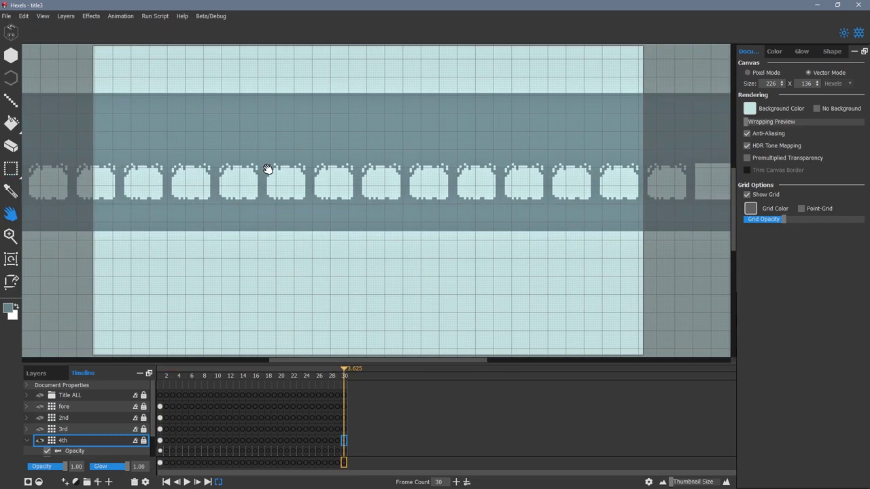
# Make the 3rd, 2nd and fore layers visible again and play the complete forest animation.
pyautogui.click(40, 428)
pyautogui.click(40, 418)
pyautogui.click(39, 406)
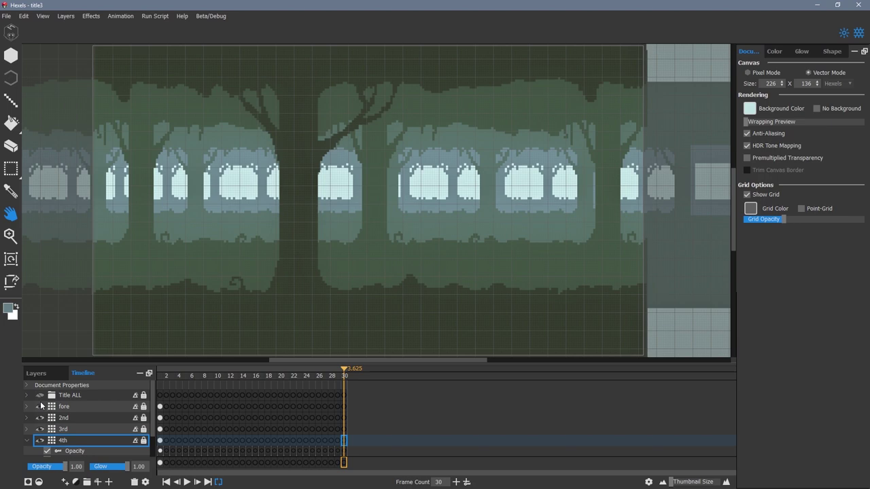
pyautogui.click(187, 481)
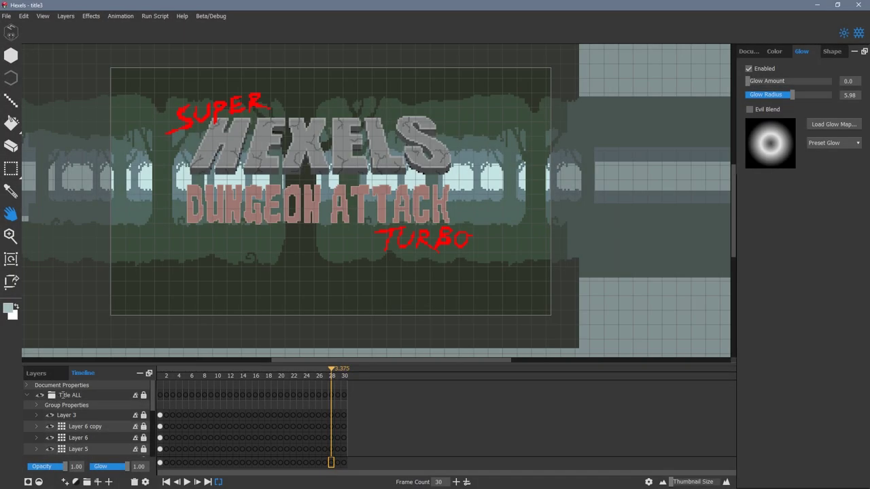
# Duplicate the Title ALL group and locate the copy in the timeline.
pyautogui.click(61, 395)
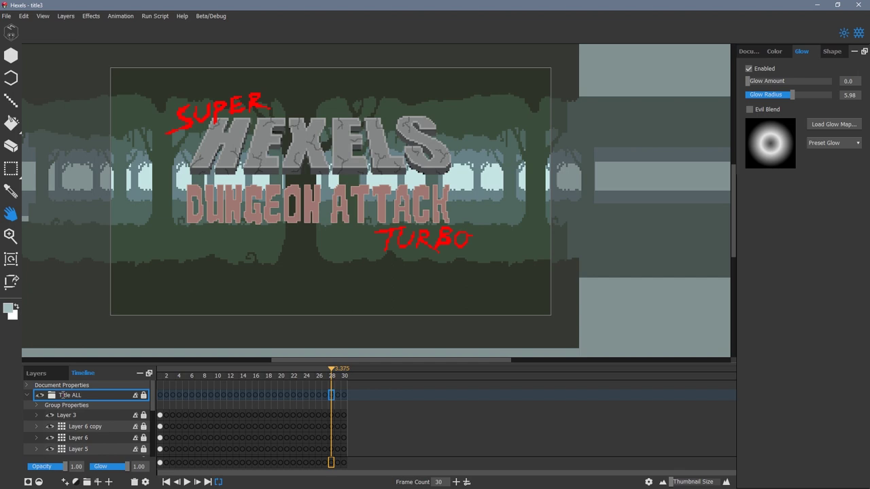
pyautogui.rightClick(61, 394)
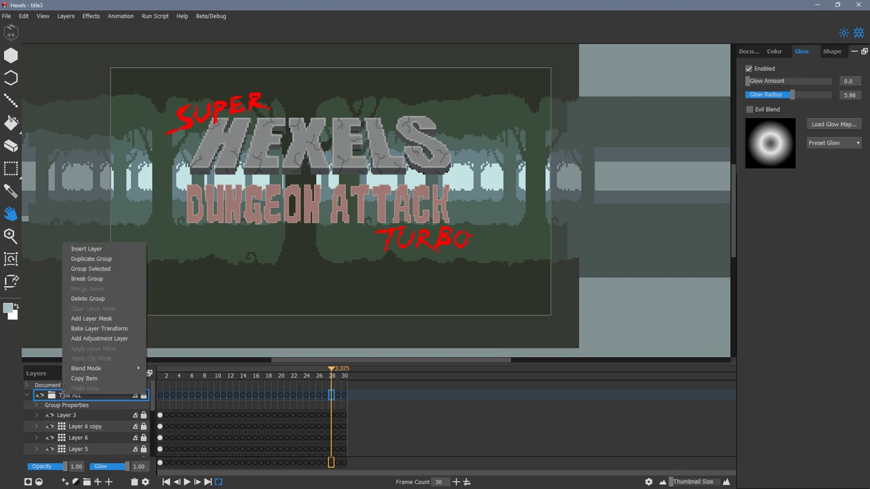
pyautogui.click(74, 259)
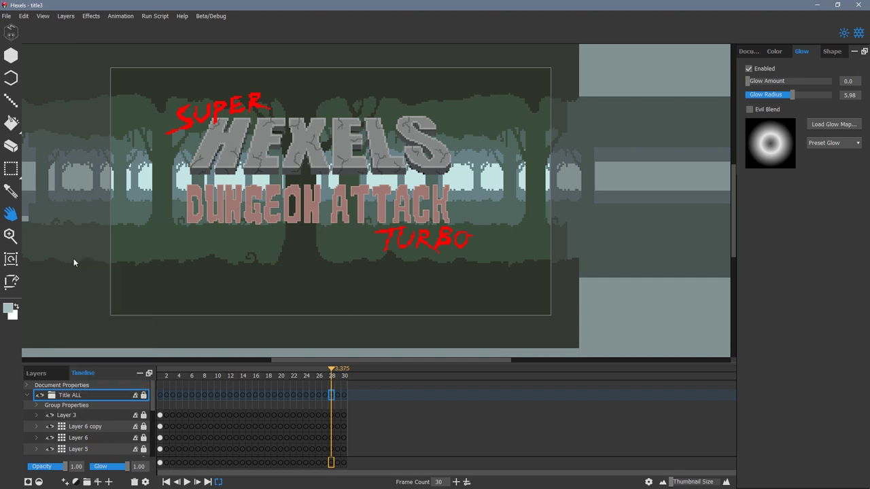
pyautogui.scroll(3, 116, 410)
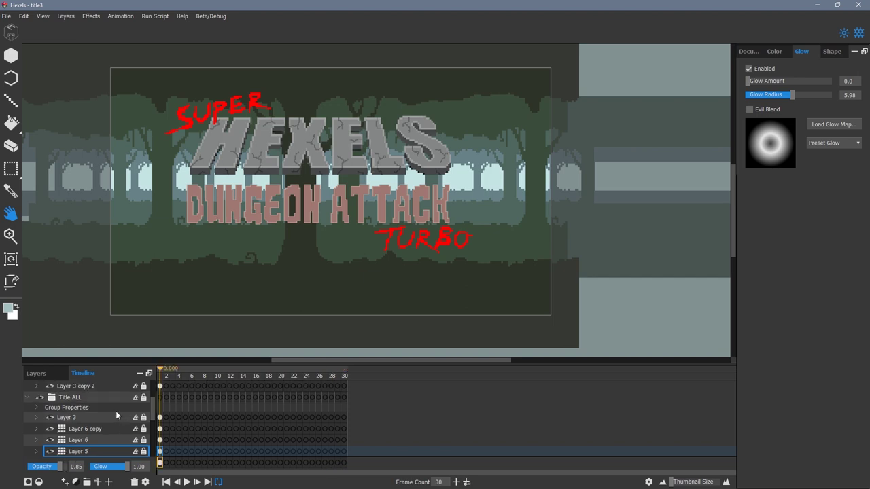
pyautogui.scroll(6, 89, 394)
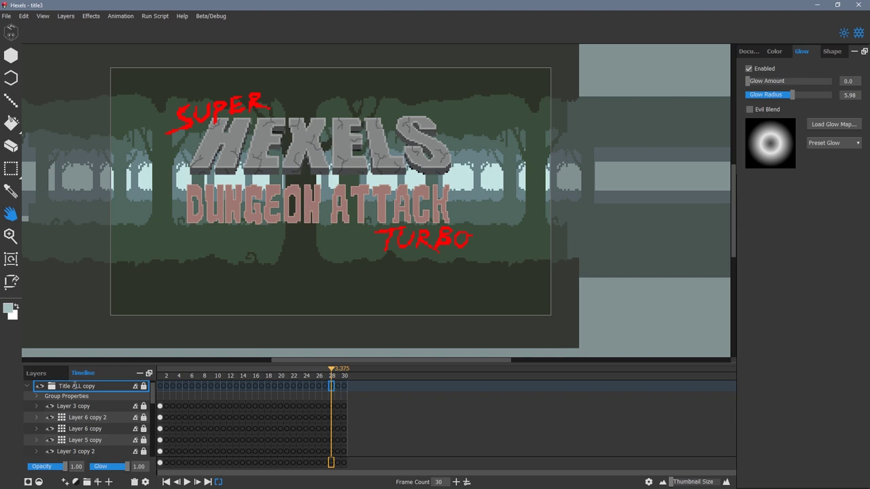
# Rename the duplicated title group as Title SHADOW.
pyautogui.doubleClick(75, 385)
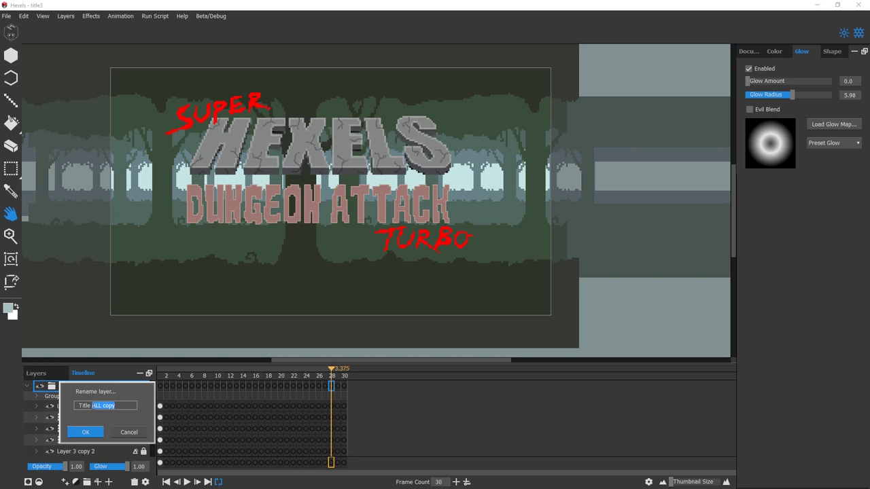
pyautogui.write('SHADOW')
pyautogui.click(79, 434)
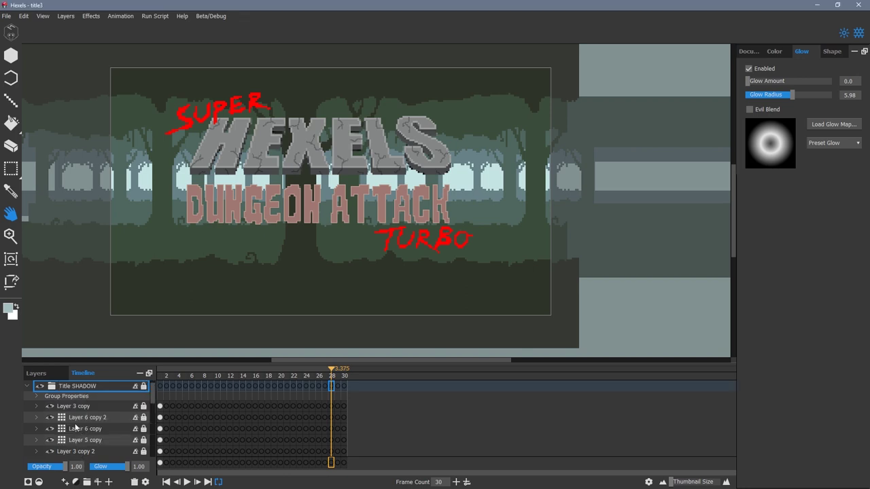
# Collapse both title groups and place Title SHADOW directly beneath Title ALL in the layer order.
pyautogui.click(27, 387)
pyautogui.click(27, 401)
pyautogui.moveTo(50, 390); pyautogui.dragTo(51, 411)
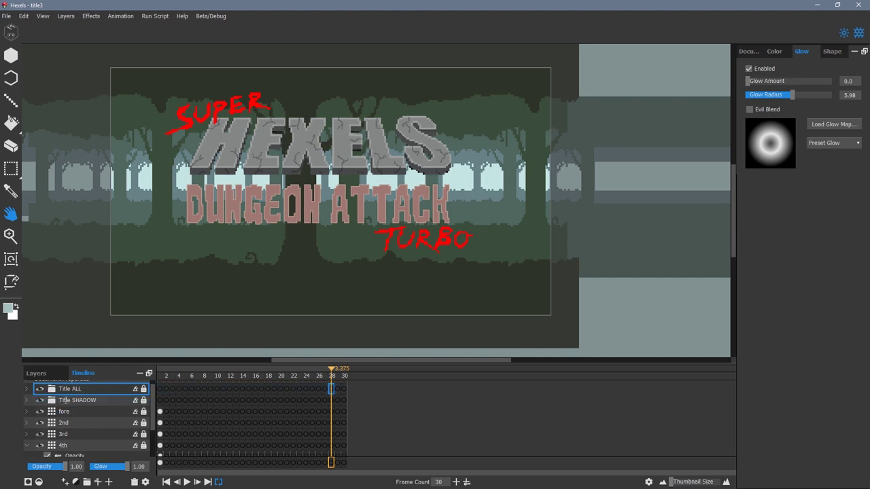
# Offset the Title SHADOW group slightly down and right to position -4.25, -5.00.
pyautogui.click(65, 400)
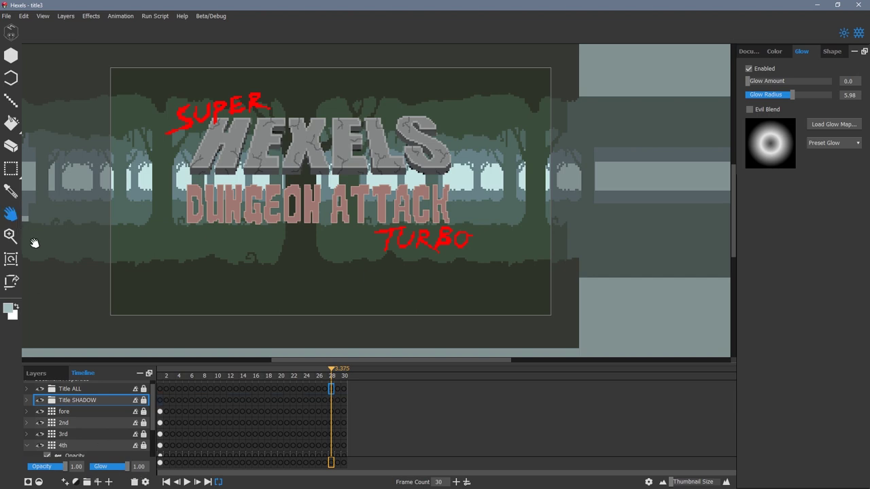
pyautogui.press('t')
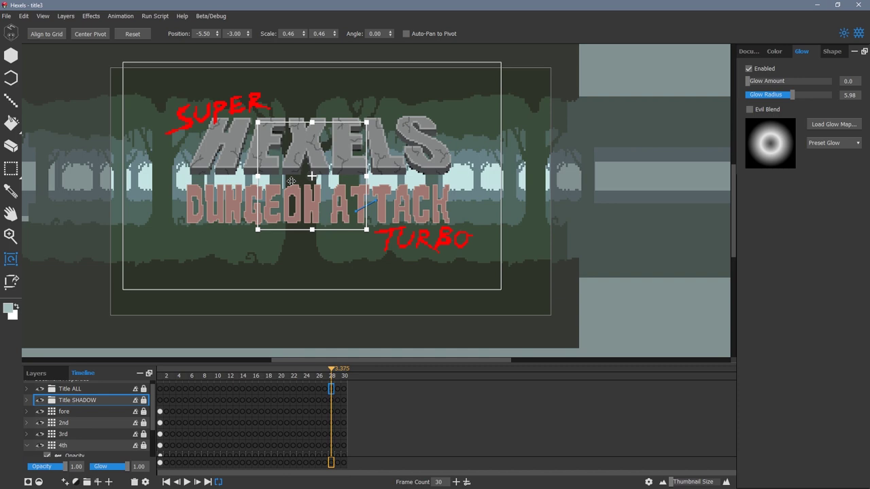
pyautogui.moveTo(290, 178); pyautogui.dragTo(294, 185)
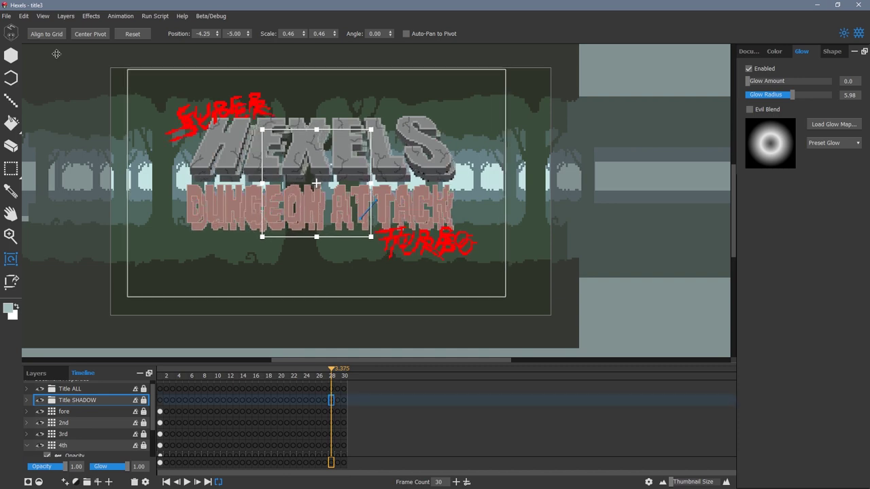
# Add a Hue Saturation effect to the Title SHADOW group, with lightness at 0.00 and brightness at minimum, turning it black.
pyautogui.click(145, 482)
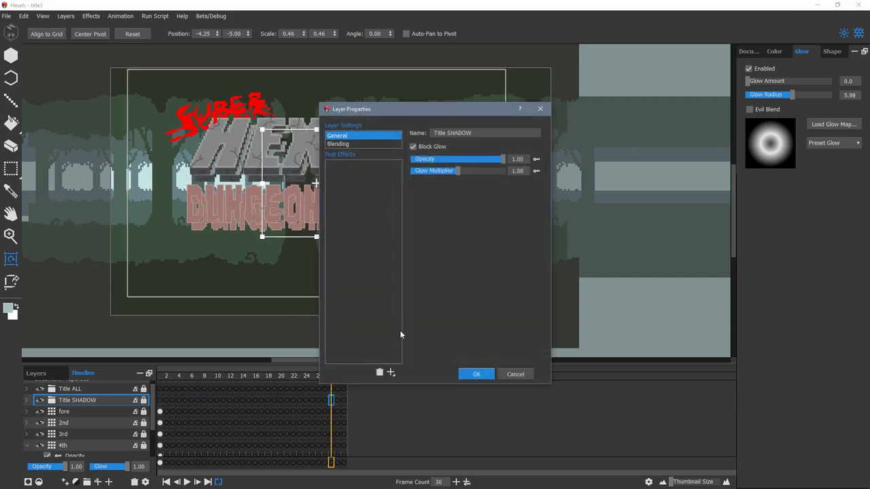
pyautogui.click(390, 373)
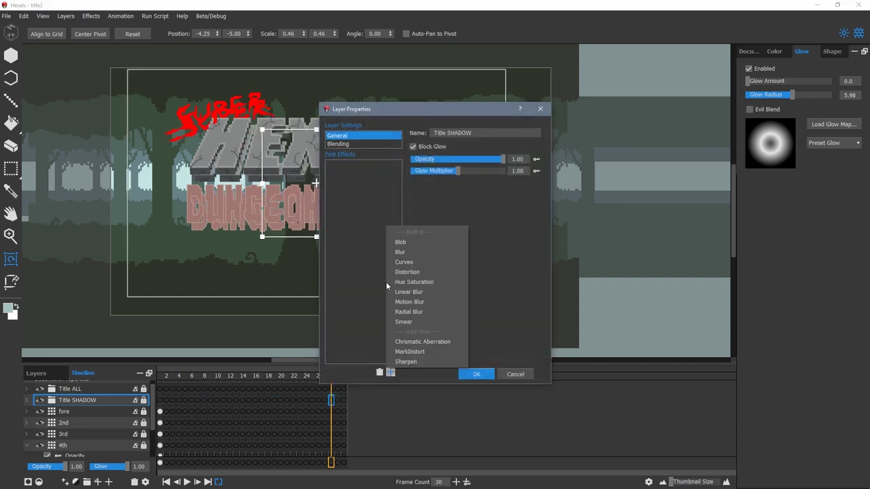
pyautogui.click(428, 282)
pyautogui.moveTo(385, 111); pyautogui.dragTo(597, 94)
pyautogui.moveTo(596, 172); pyautogui.dragTo(584, 172)
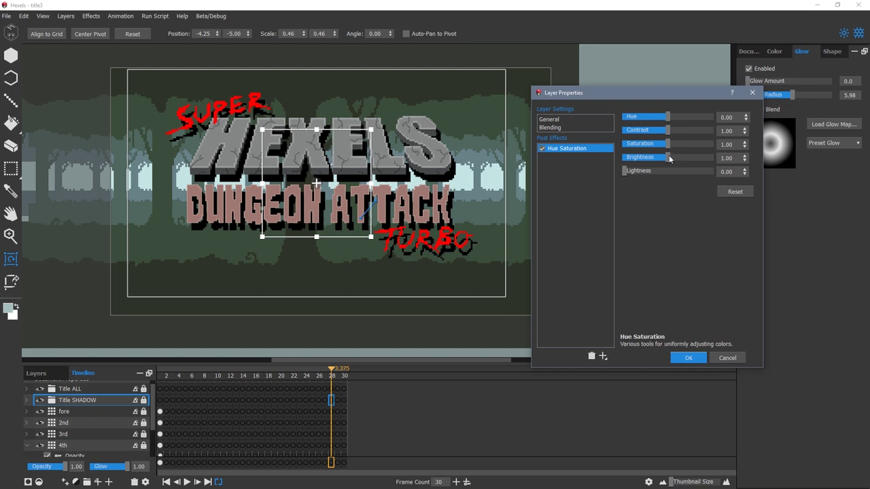
pyautogui.moveTo(667, 158); pyautogui.dragTo(614, 158)
pyautogui.click(689, 359)
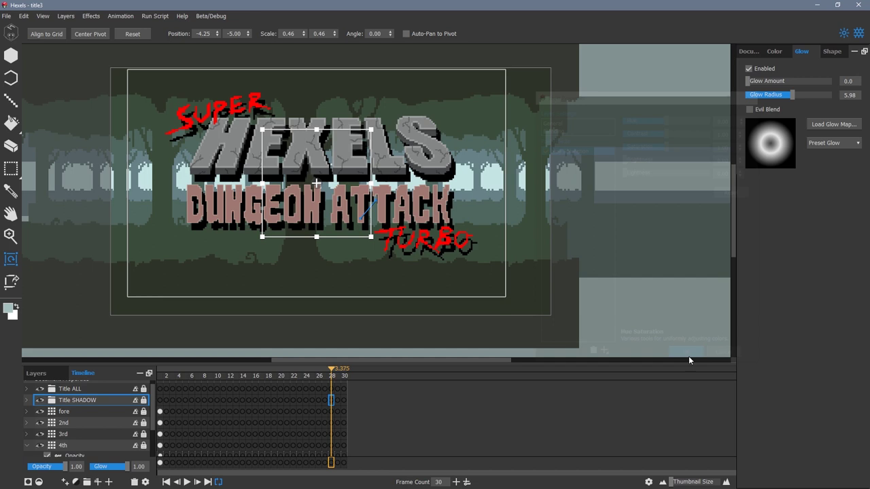
# Offset the Title SHADOW group to position -4.75, -5.50 and lower its opacity so it is semi-transparent.
pyautogui.moveTo(308, 189); pyautogui.dragTo(305, 191)
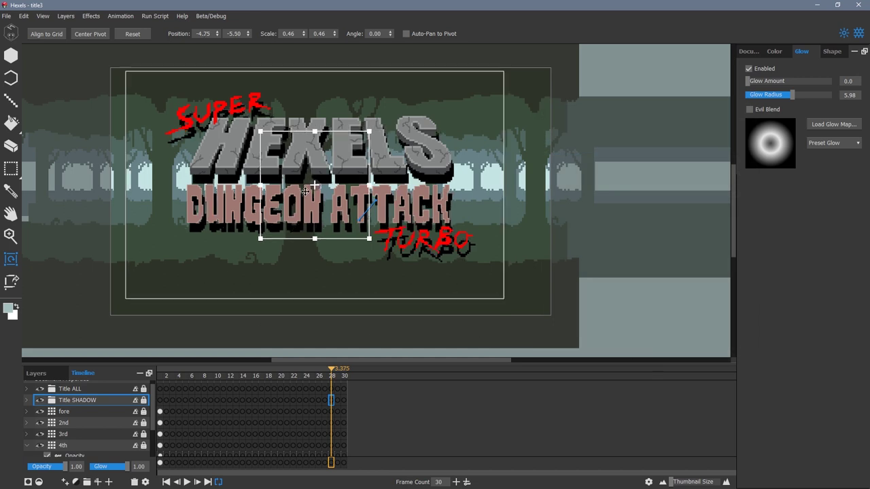
pyautogui.moveTo(128, 467); pyautogui.dragTo(53, 468)
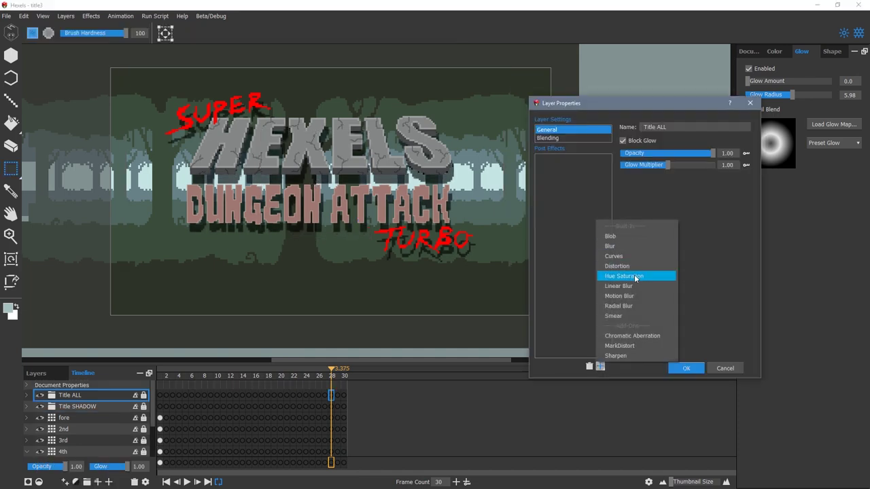
pyautogui.click(636, 276)
pyautogui.moveTo(665, 140); pyautogui.dragTo(611, 116)
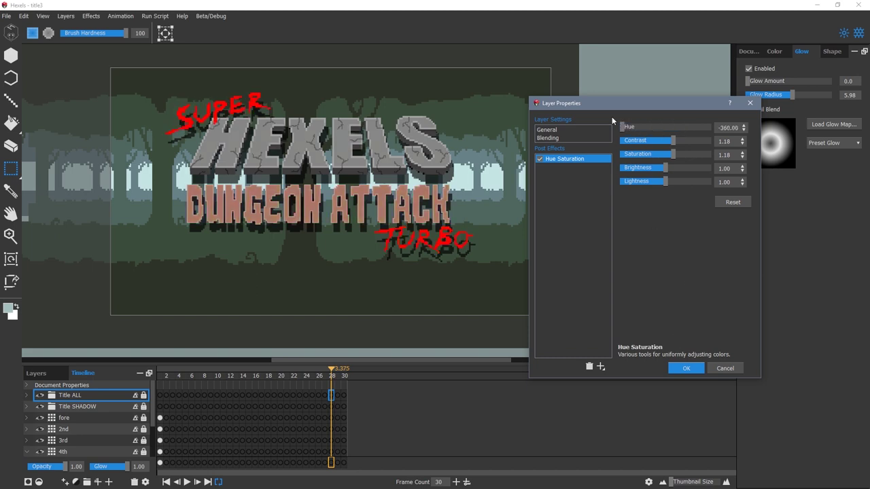
pyautogui.click(719, 368)
# Enlarge the timeline, expand the Title ALL group and its properties, and go to the group's first frame.
pyautogui.click(27, 396)
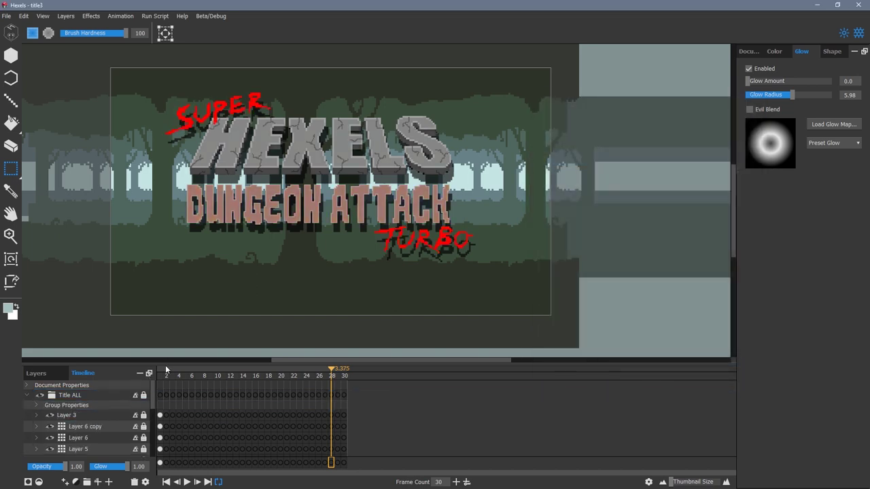
pyautogui.moveTo(166, 364); pyautogui.dragTo(170, 316)
pyautogui.click(37, 358)
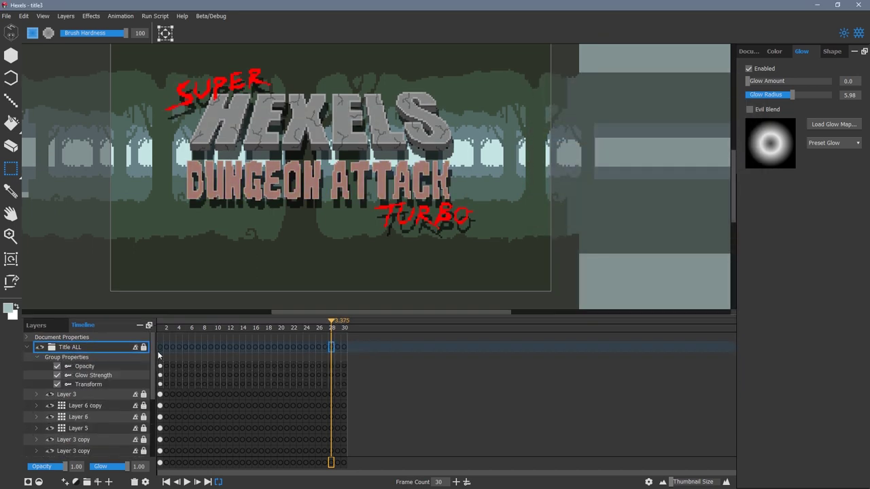
pyautogui.click(160, 348)
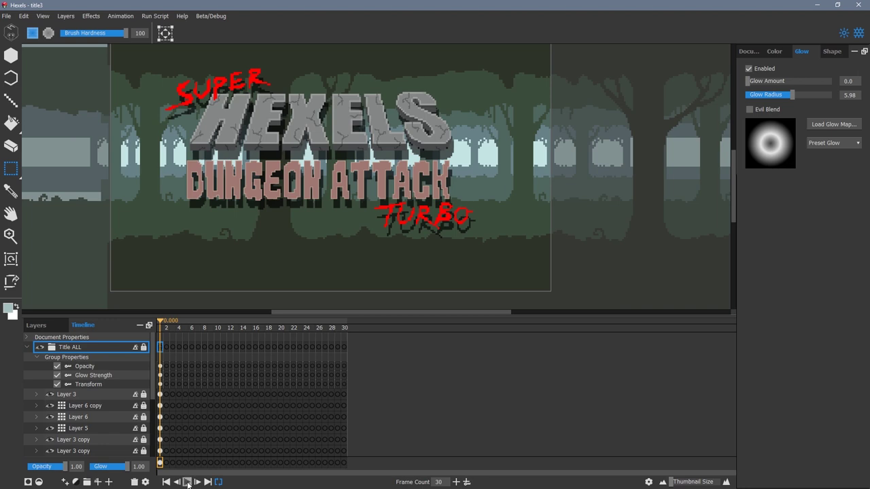
# Add a Hue Saturation effect with its default values to the Title ALL group at frame 1.
pyautogui.click(145, 481)
pyautogui.click(390, 373)
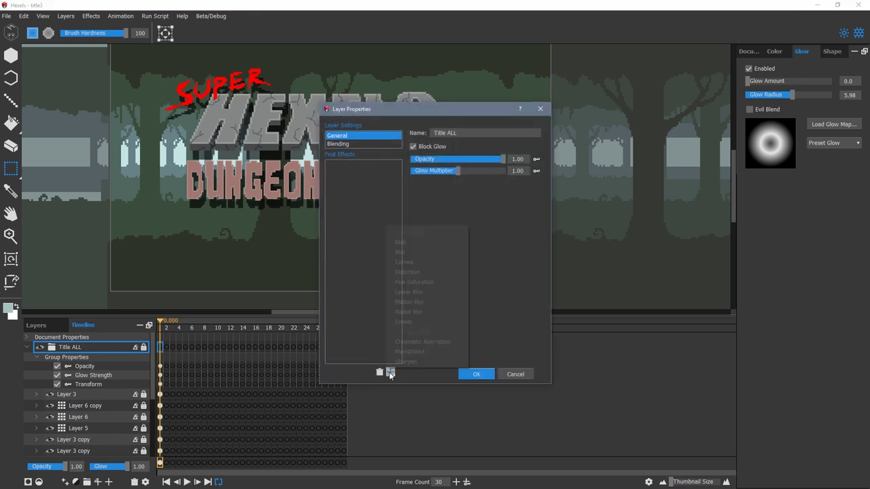
pyautogui.click(445, 280)
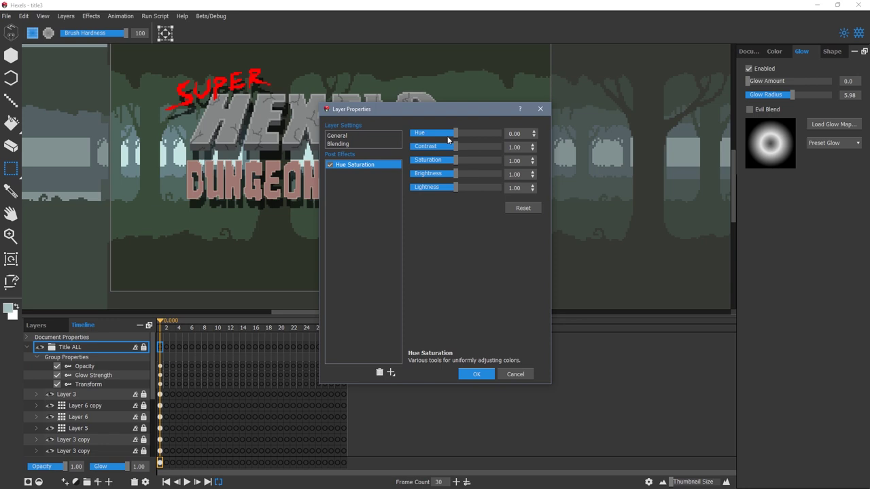
pyautogui.click(477, 373)
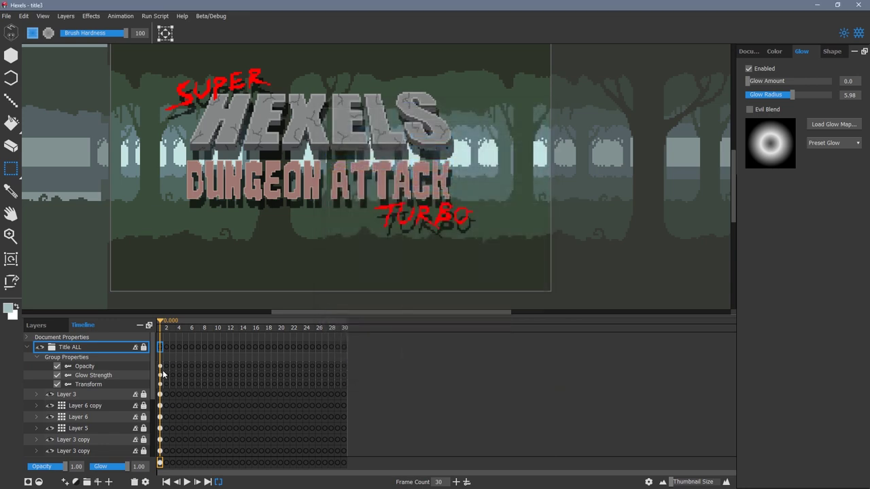
pyautogui.click(161, 394)
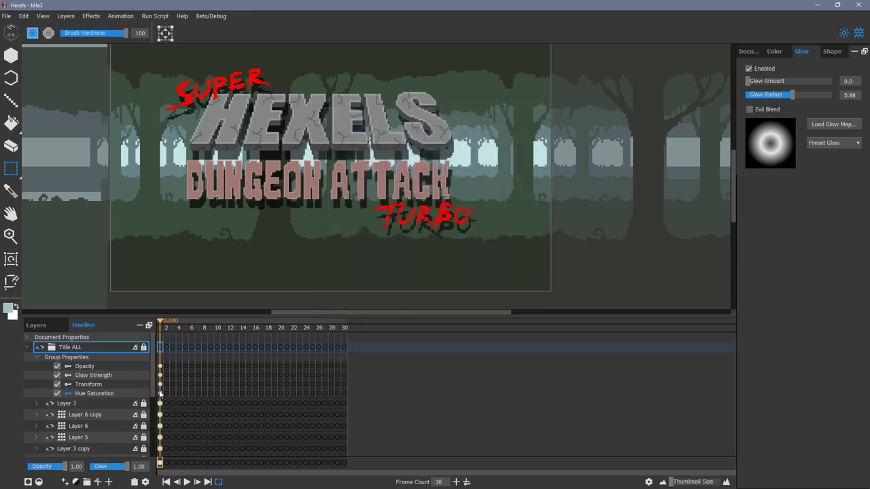
# Add a Hue Saturation keyframe for Title ALL at frame 15 and set its hue to about 60, turning the lettering yellow.
pyautogui.click(255, 394)
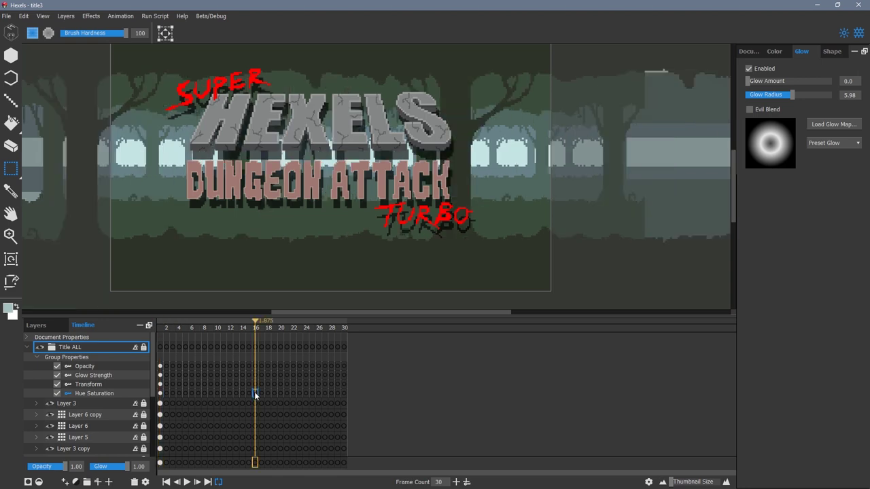
pyautogui.click(248, 394)
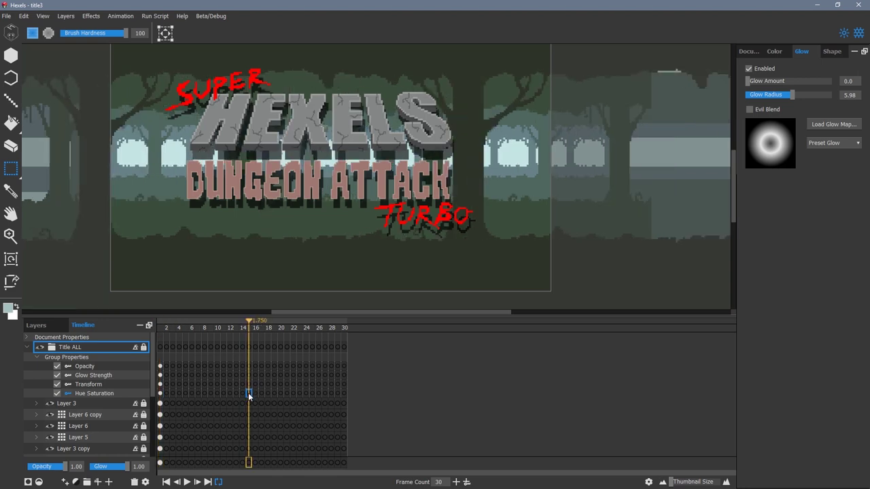
pyautogui.click(146, 481)
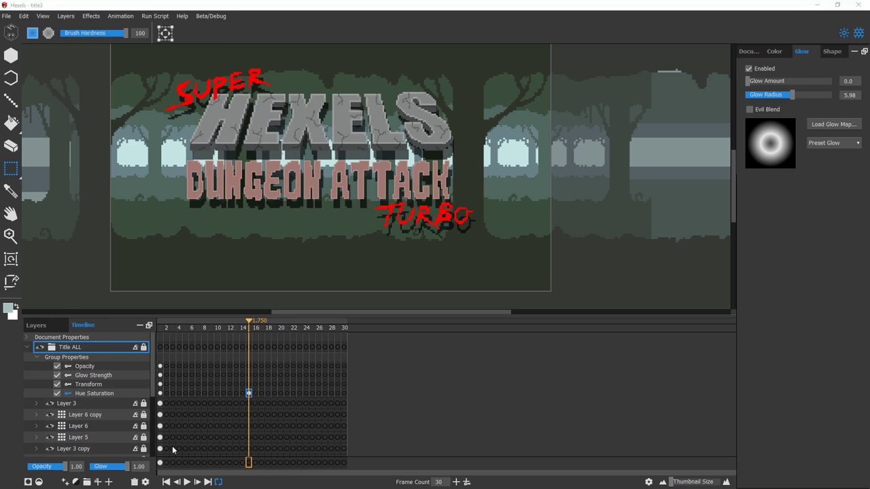
pyautogui.moveTo(443, 109); pyautogui.dragTo(714, 87)
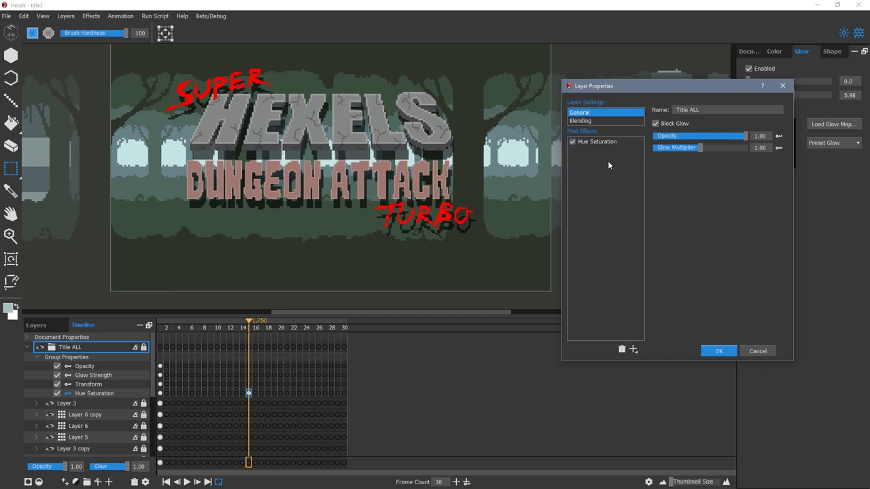
pyautogui.click(606, 141)
pyautogui.moveTo(699, 106); pyautogui.dragTo(705, 107)
pyautogui.click(719, 351)
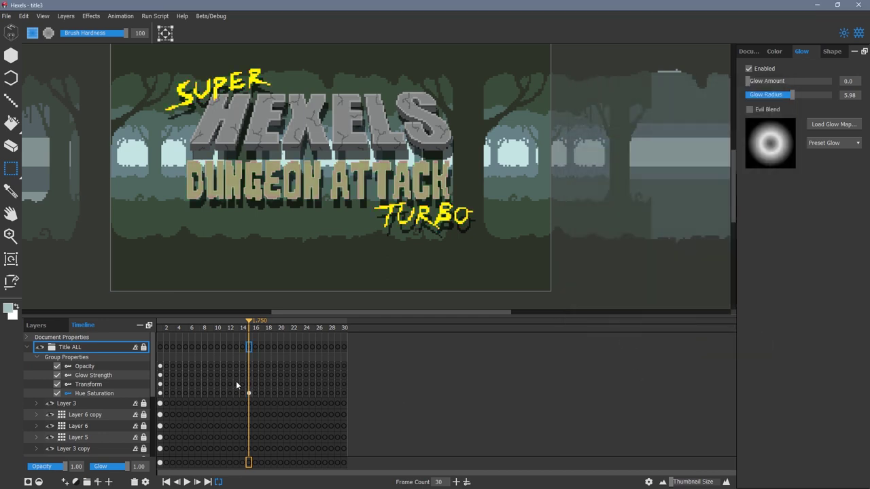
# Keyframe the Title ALL hue back to 0.00 at frame 30 and play the animation.
pyautogui.click(343, 393)
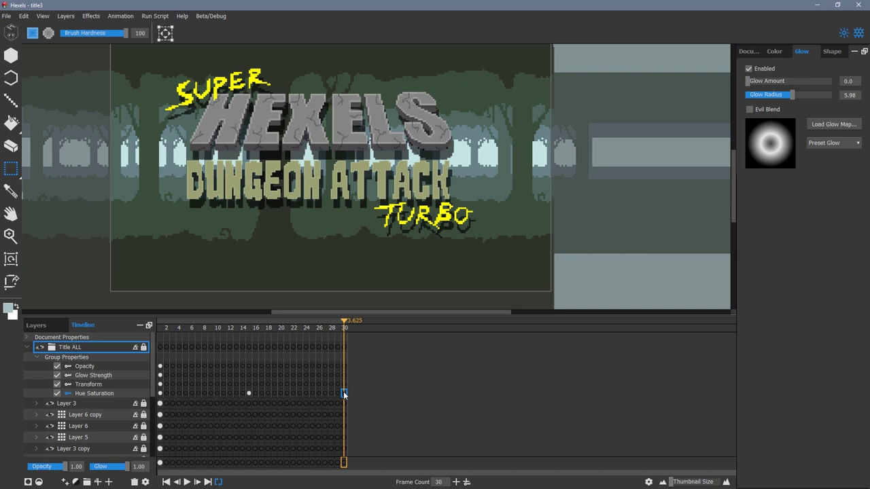
pyautogui.click(145, 482)
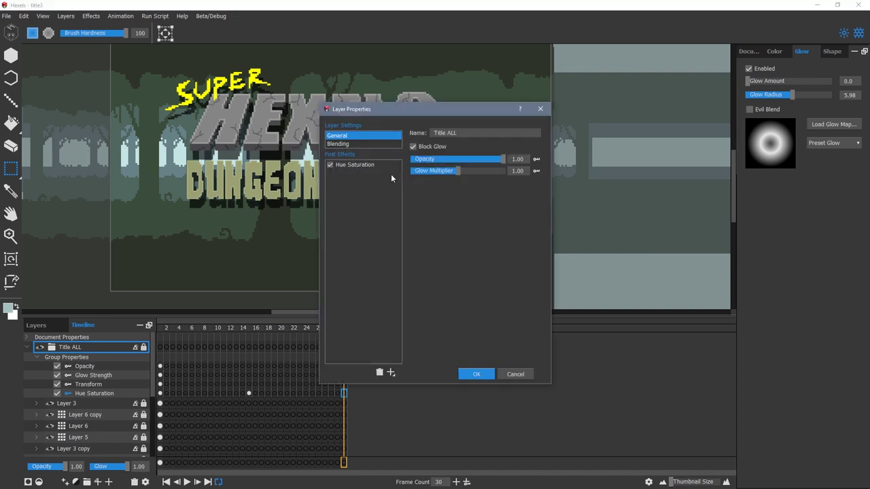
pyautogui.click(358, 164)
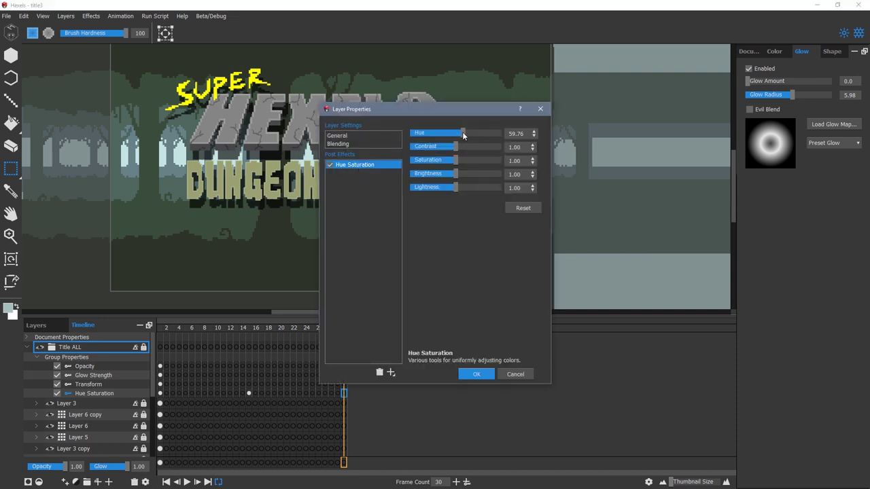
pyautogui.moveTo(463, 135); pyautogui.dragTo(455, 132)
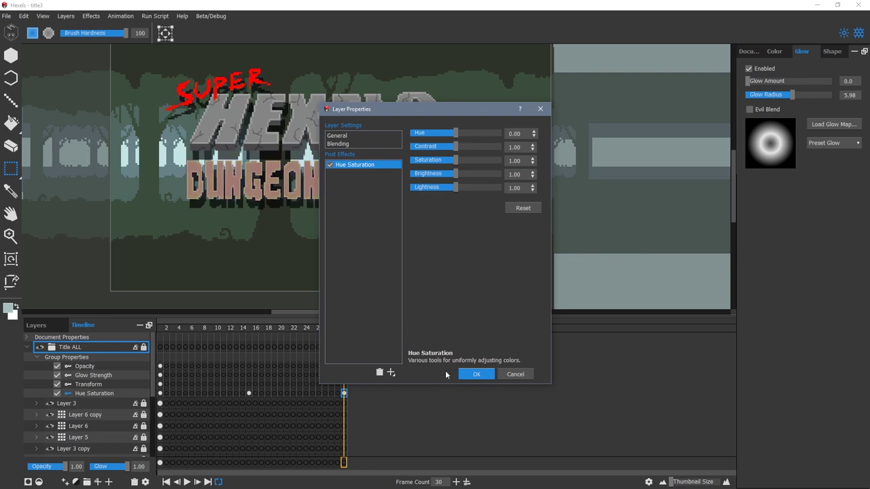
pyautogui.click(476, 374)
pyautogui.click(187, 481)
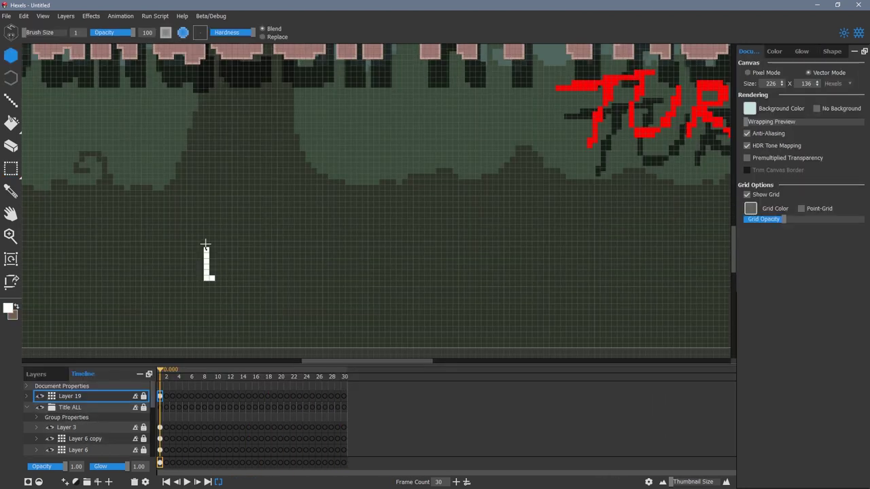
# Draw the words PRESS START in white pixel lettering on Layer 19 below the title, copying a repeated letter.
pyautogui.moveTo(207, 216)
pyautogui.mouseDown()
pyautogui.moveTo(308, 243)
pyautogui.moveTo(308, 267)
pyautogui.mouseUp()
pyautogui.moveTo(333, 216); pyautogui.dragTo(333, 266)
pyautogui.moveTo(433, 221)
pyautogui.mouseDown()
pyautogui.moveTo(396, 216)
pyautogui.moveTo(433, 261)
pyautogui.mouseUp()
pyautogui.press('m')
pyautogui.moveTo(385, 208); pyautogui.dragTo(446, 275)
pyautogui.hotkey('ctrl', 'c')
pyautogui.hotkey('ctrl', 'v')
pyautogui.moveTo(431, 250); pyautogui.dragTo(493, 250)
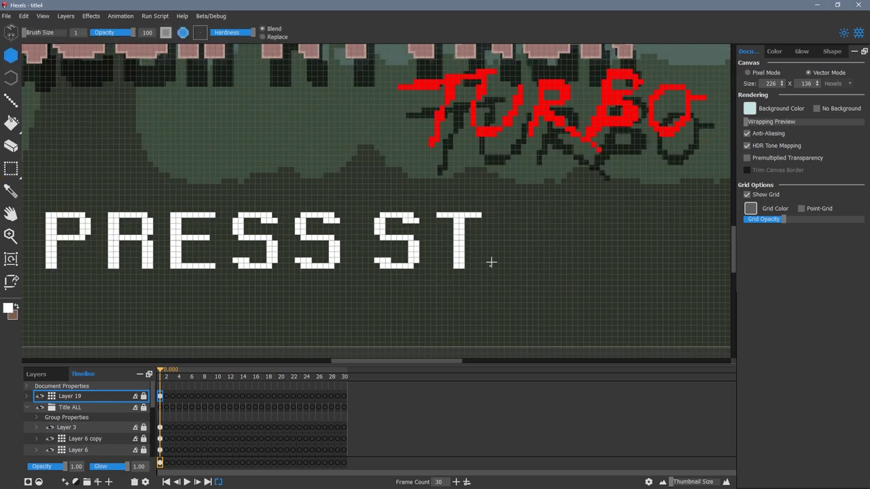
pyautogui.moveTo(491, 258)
pyautogui.mouseDown()
pyautogui.moveTo(536, 231)
pyautogui.moveTo(563, 268)
pyautogui.mouseUp()
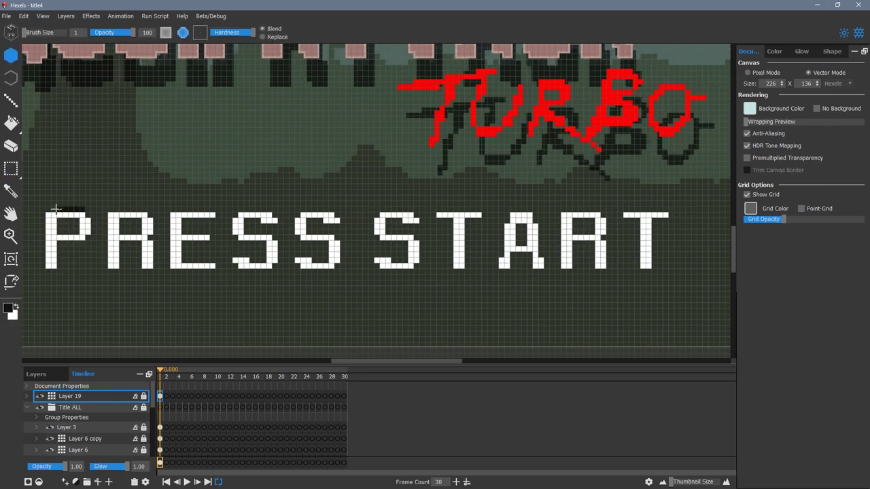
# Draw a black pixel outline around the PRESS START letters, copying an outlined letter where it repeats.
pyautogui.moveTo(56, 209); pyautogui.dragTo(43, 270)
pyautogui.press('e')
pyautogui.moveTo(168, 210); pyautogui.dragTo(217, 271)
pyautogui.moveTo(235, 227); pyautogui.dragTo(251, 252)
pyautogui.press('m')
pyautogui.moveTo(226, 201); pyautogui.dragTo(283, 275)
pyautogui.hotkey('ctrl', 'c')
pyautogui.hotkey('ctrl', 'v')
pyautogui.moveTo(313, 235); pyautogui.dragTo(381, 235)
pyautogui.press('b')
pyautogui.moveTo(435, 209)
pyautogui.mouseDown()
pyautogui.moveTo(469, 272)
pyautogui.moveTo(546, 270)
pyautogui.mouseUp()
pyautogui.moveTo(670, 215); pyautogui.dragTo(654, 272)
# Move the PRESS START text so it is centred beneath the title.
pyautogui.scroll(-5, 367, 258)
pyautogui.press('t')
pyautogui.moveTo(379, 299); pyautogui.dragTo(354, 280)
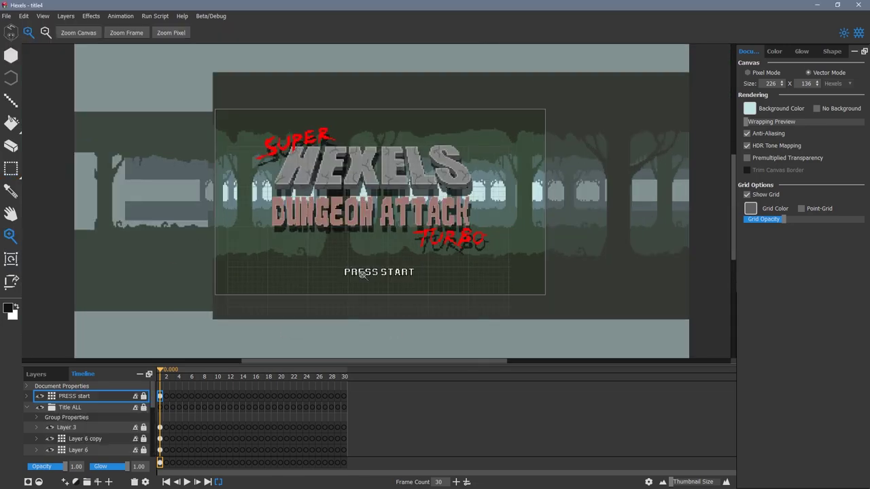
# Animate the PRESS start layer's opacity with keyframes at frames 8, 16, 24 and 30, fading out and returning to full.
pyautogui.scroll(3, 392, 271)
pyautogui.click(218, 396)
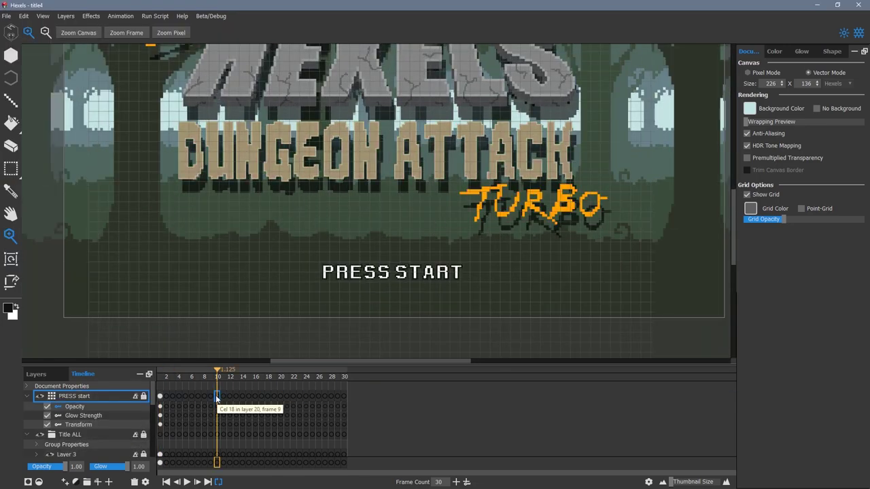
pyautogui.click(159, 397)
pyautogui.click(204, 396)
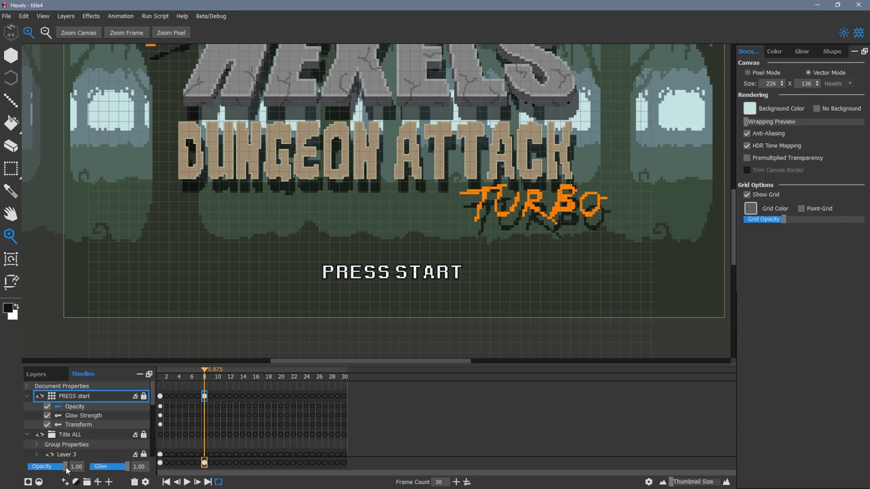
pyautogui.click(255, 396)
pyautogui.moveTo(65, 467); pyautogui.dragTo(27, 466)
pyautogui.click(305, 406)
pyautogui.click(344, 406)
pyautogui.moveTo(28, 467); pyautogui.dragTo(68, 466)
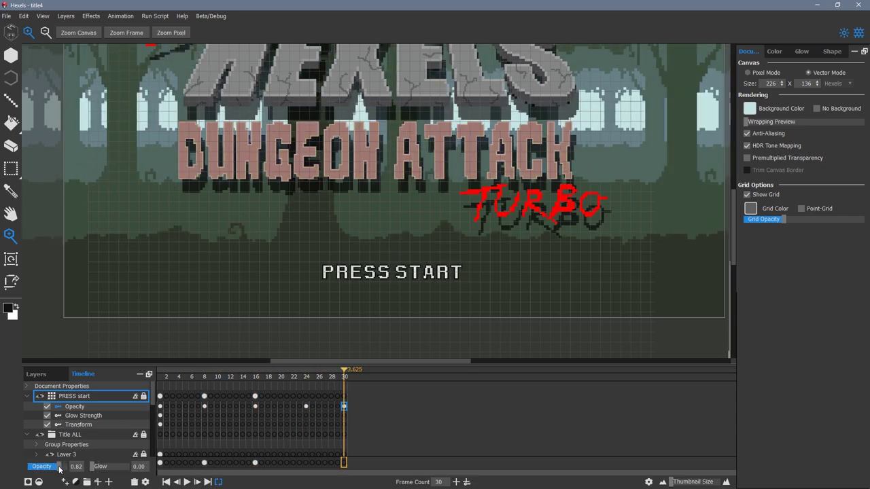
# Delete the stray drawing keyframes at frames 16 and 8 of the PRESS start layer, and play the animation.
pyautogui.moveTo(343, 375); pyautogui.dragTo(255, 375)
pyautogui.click(255, 397)
pyautogui.press('Delete')
pyautogui.click(204, 396)
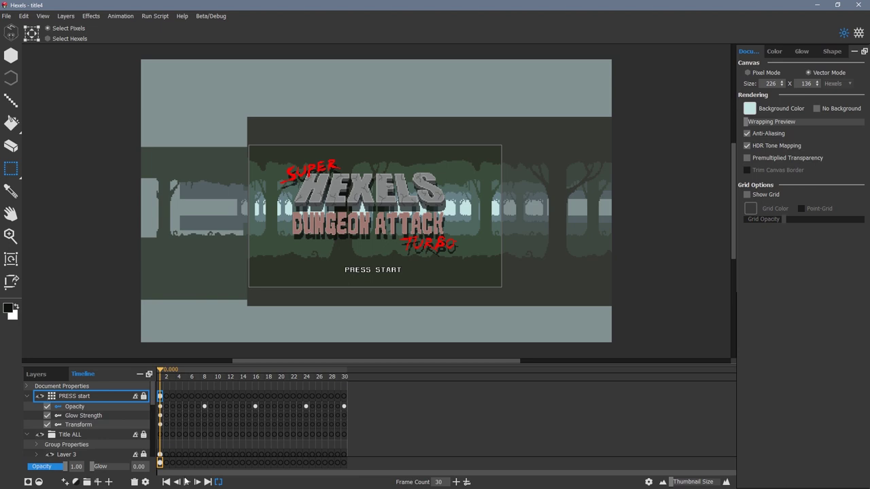
pyautogui.click(186, 482)
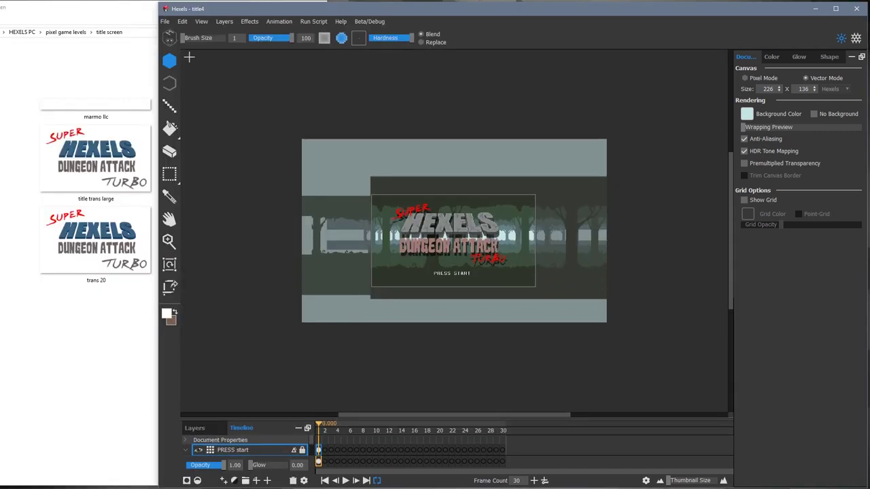
# Import the marmo llc image from the title screen folder onto the canvas and restore the maximized workspace.
pyautogui.click(201, 21)
pyautogui.click(474, 291)
pyautogui.click(475, 291)
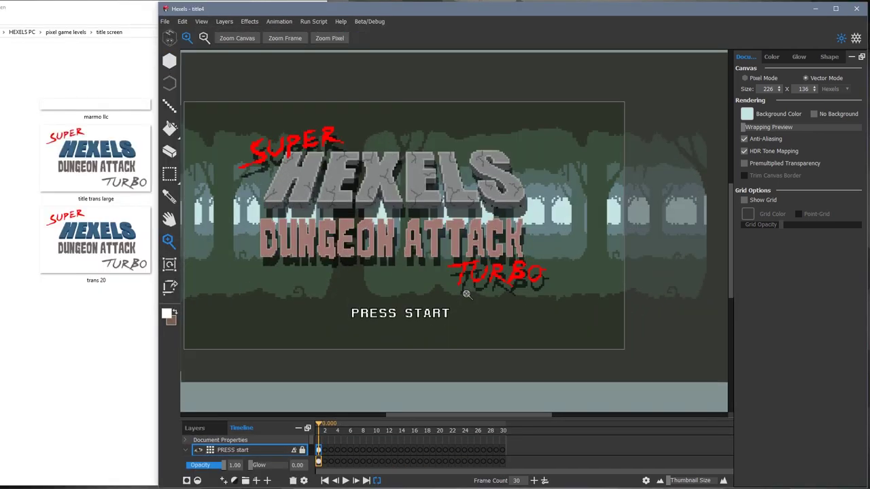
pyautogui.press('space')
pyautogui.moveTo(467, 293); pyautogui.dragTo(507, 287)
pyautogui.moveTo(98, 83); pyautogui.dragTo(441, 331)
pyautogui.click(835, 9)
pyautogui.moveTo(182, 420); pyautogui.dragTo(177, 353)
# Position the 2017 Marmoset LLC text centred just beneath PRESS START.
pyautogui.press('t')
pyautogui.moveTo(308, 244); pyautogui.dragTo(329, 262)
pyautogui.press('m')
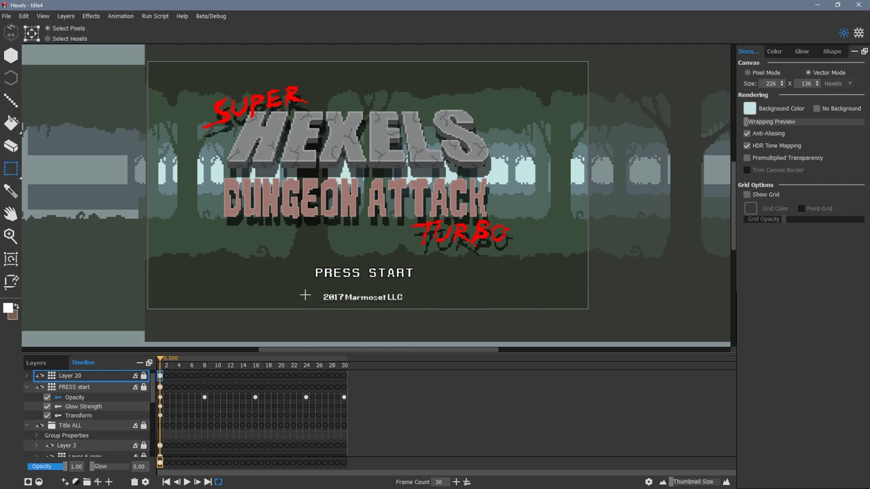
pyautogui.press('t')
pyautogui.moveTo(339, 299); pyautogui.dragTo(338, 295)
pyautogui.click(11, 168)
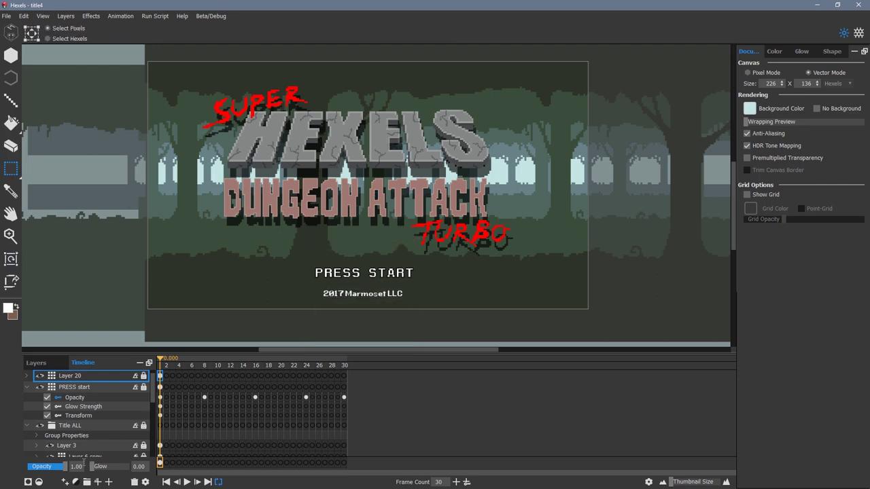
# Lower the opacity of the 2017 Marmoset LLC text layer to dim the copyright line.
pyautogui.moveTo(65, 467); pyautogui.dragTo(42, 469)
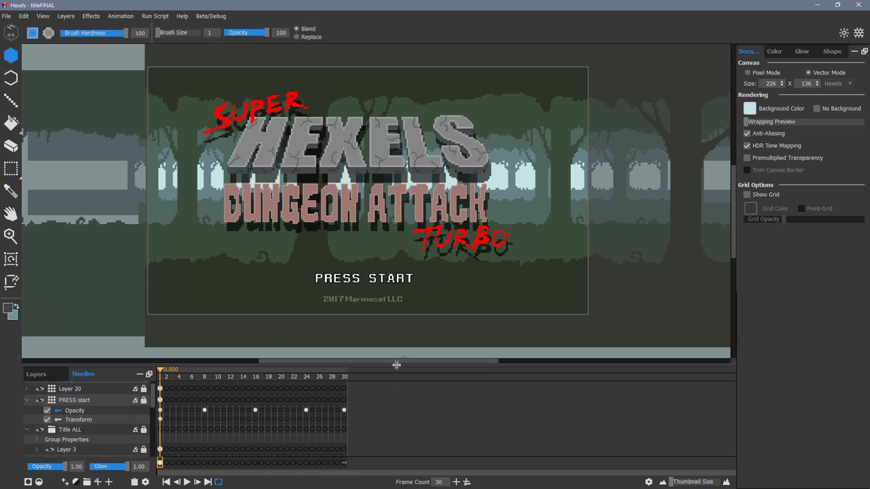
# Enlarge the timeline area and choose Approach Last as the property looping mode in the animation settings.
pyautogui.moveTo(396, 364); pyautogui.dragTo(396, 213)
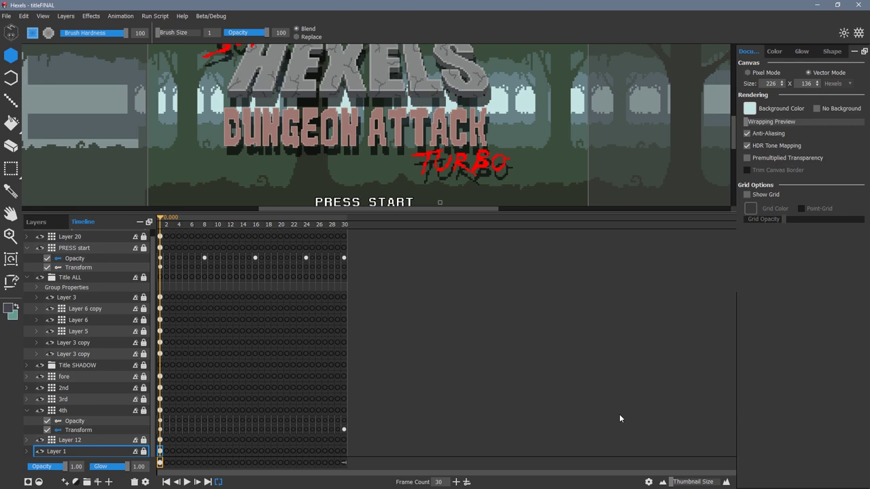
pyautogui.click(648, 482)
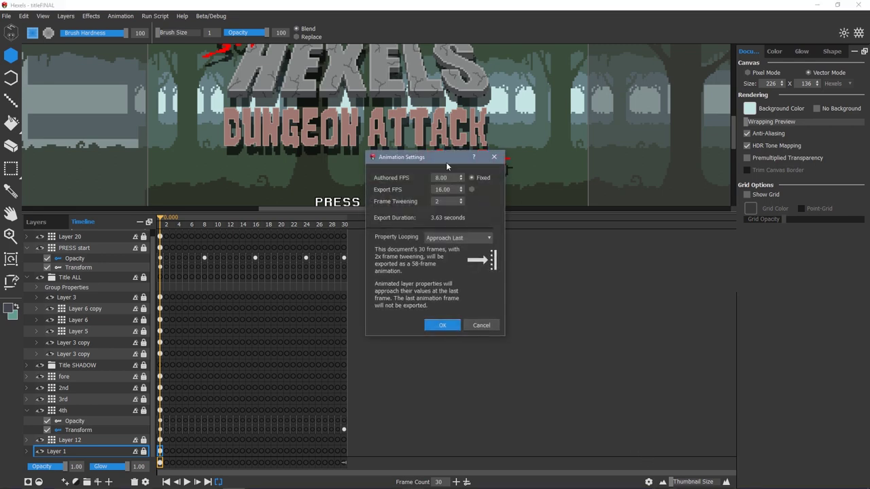
pyautogui.moveTo(446, 162); pyautogui.dragTo(479, 245)
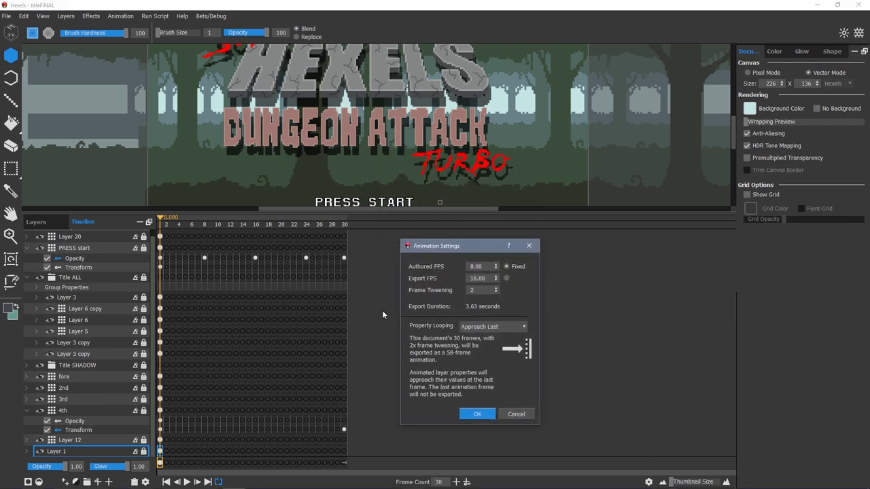
pyautogui.click(524, 326)
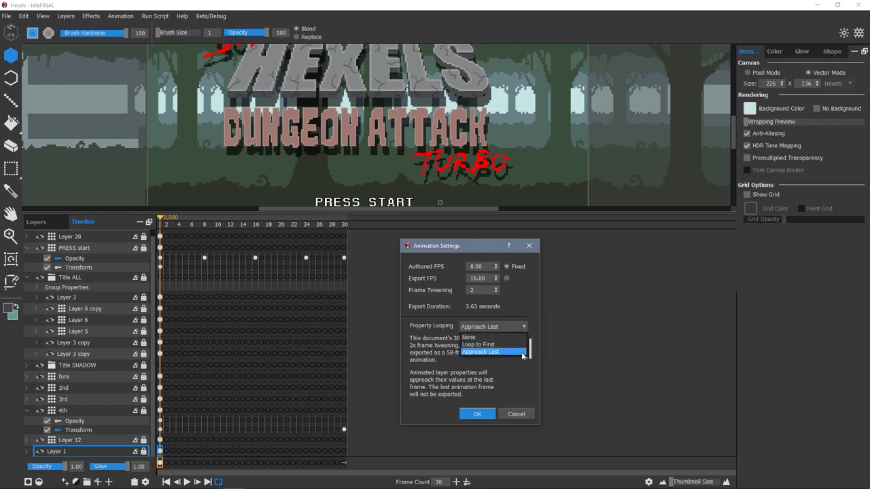
pyautogui.click(520, 353)
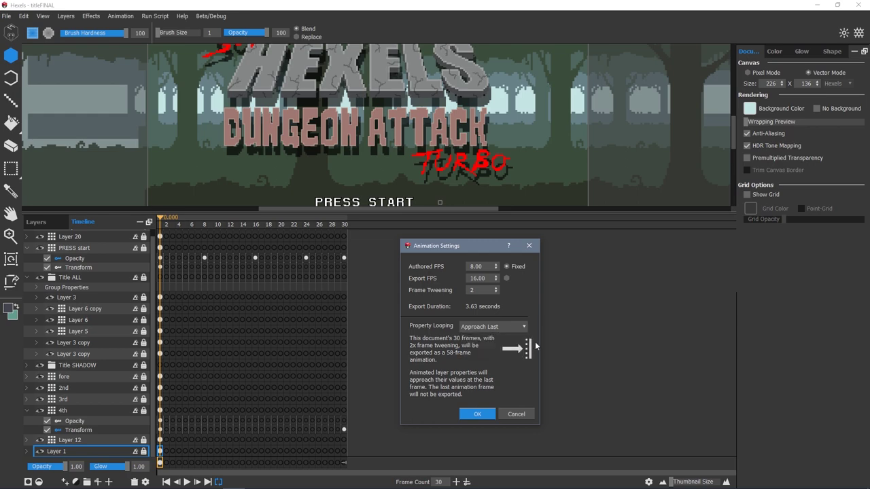